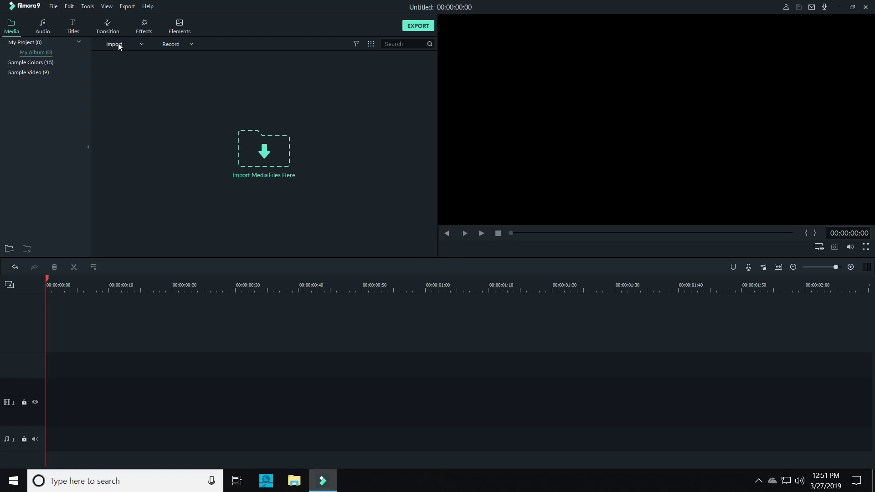
Open the Titles library to browse its credit and lower-third templates.
click(73, 28)
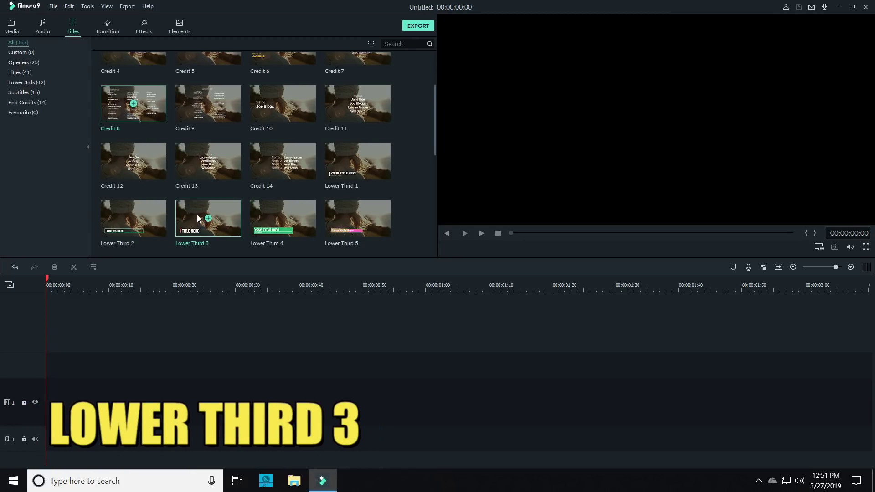
Place Lower Third 3 on the timeline and play it to preview 'TITLE HERE'.
mouse_move(195, 214)
mouse_down()
mouse_move(122, 341)
mouse_move(20, 367)
mouse_up()
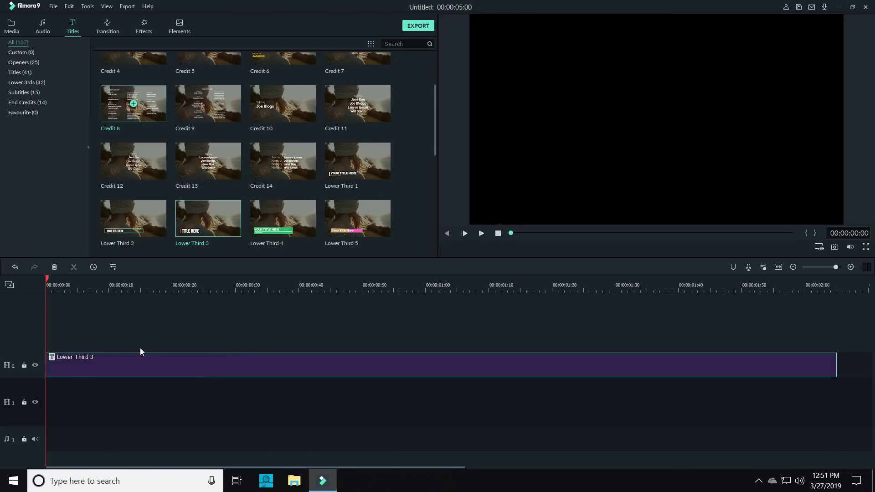
click(481, 233)
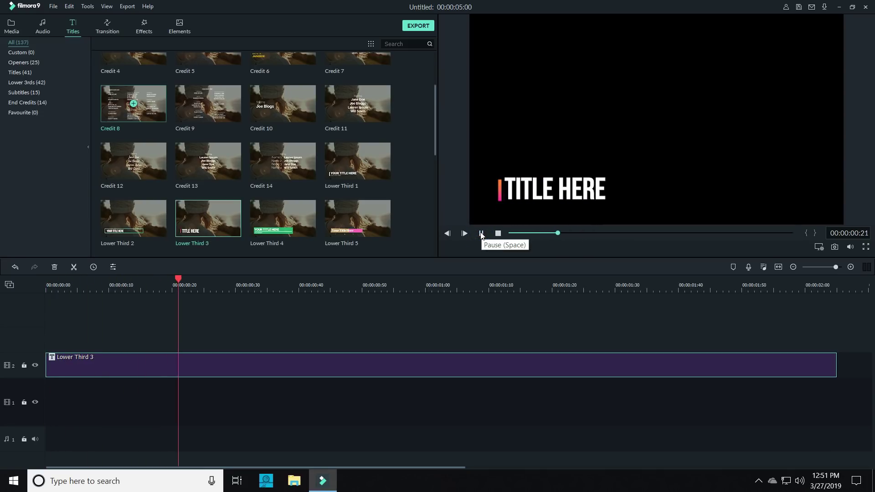
In the advanced editor, delete Lower Third 3's Preset Video accent-bar track and reselect the text.
double_click(353, 366)
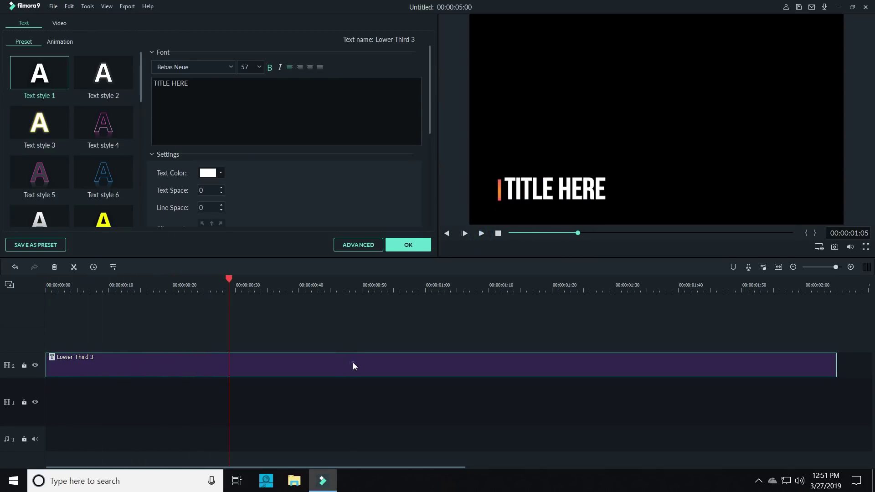
click(353, 245)
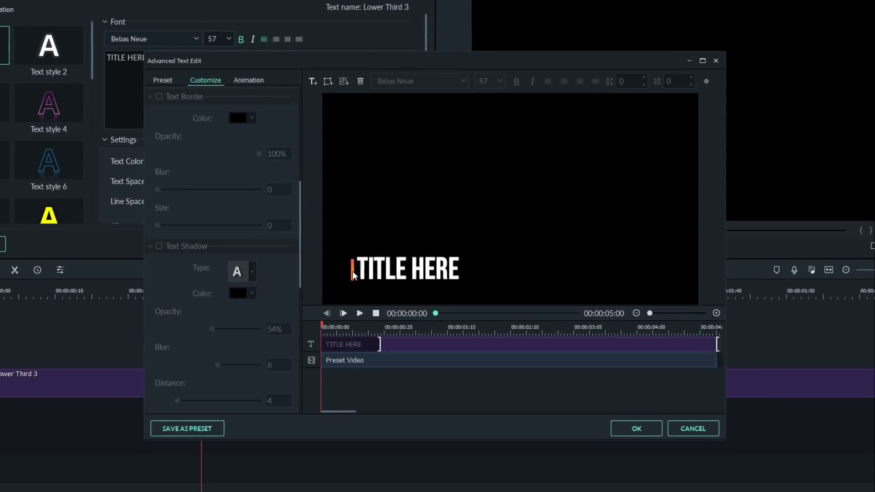
click(394, 333)
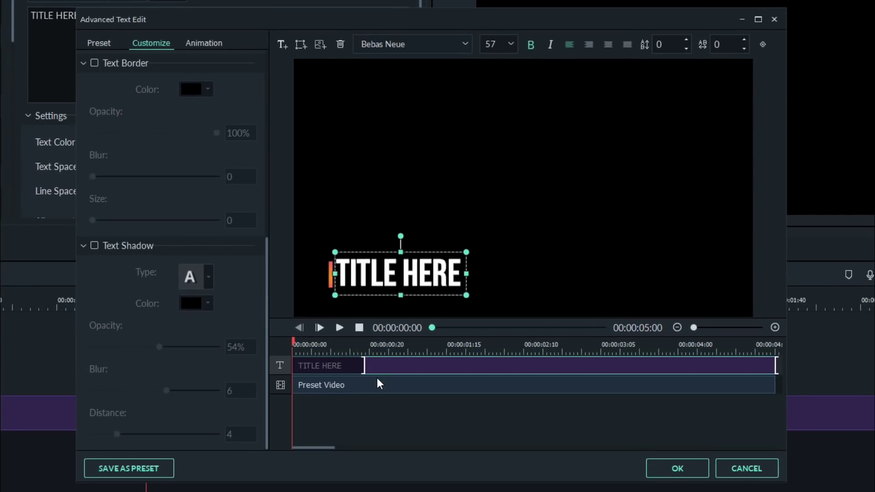
click(378, 383)
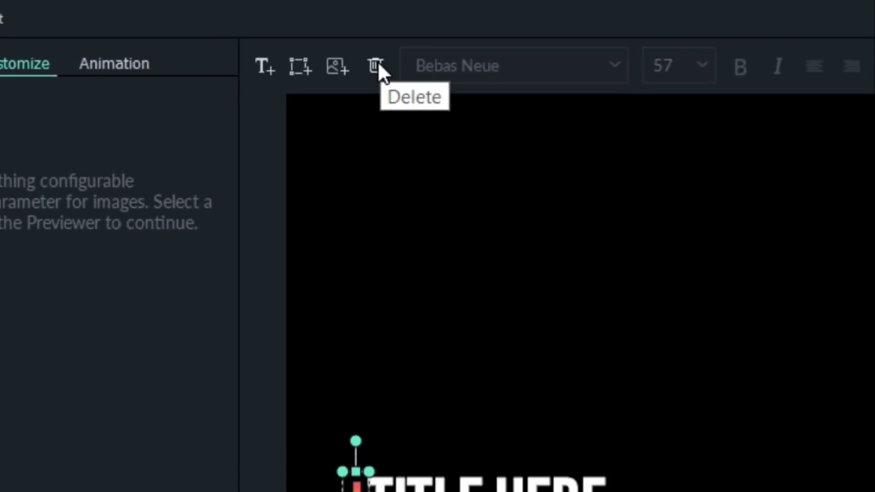
click(340, 44)
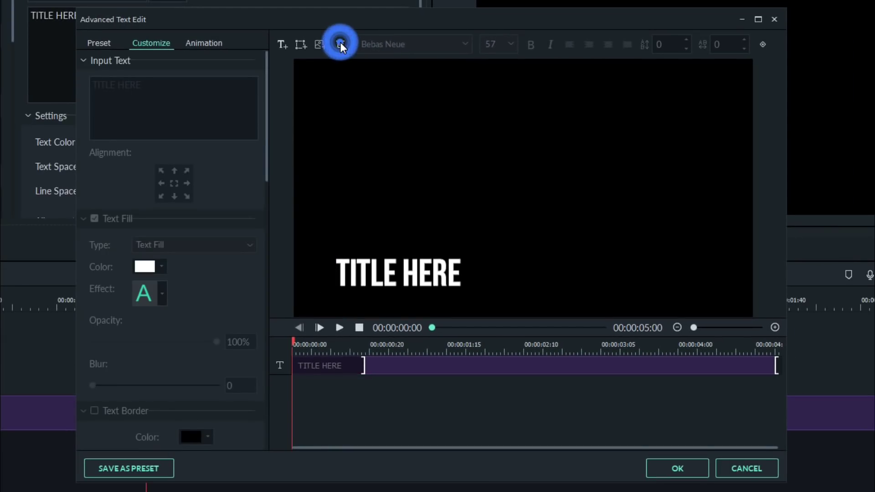
click(349, 365)
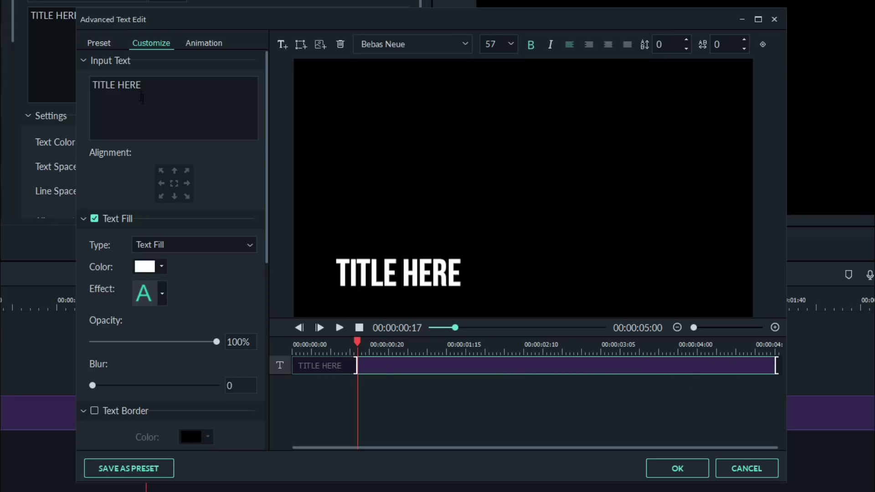
Apply the Random animation to the title text and preview its intro.
click(188, 47)
mouse_move(215, 291)
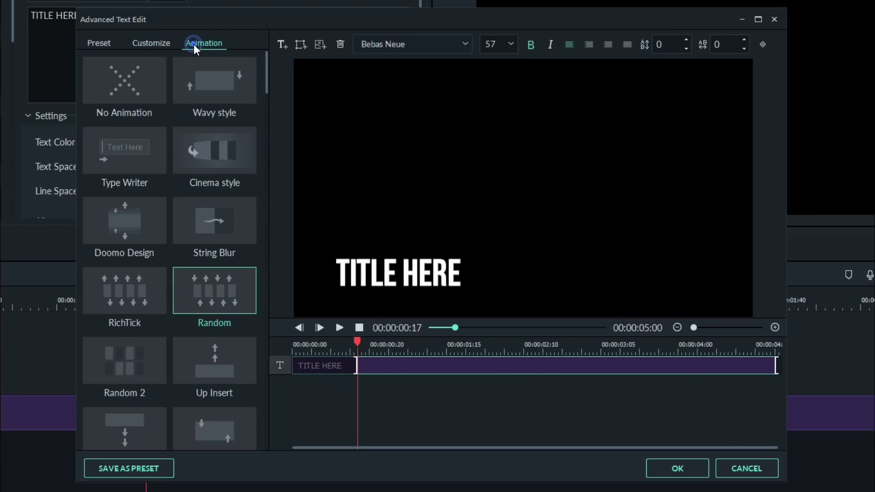
double_click(220, 299)
drag(350, 365, 347, 366)
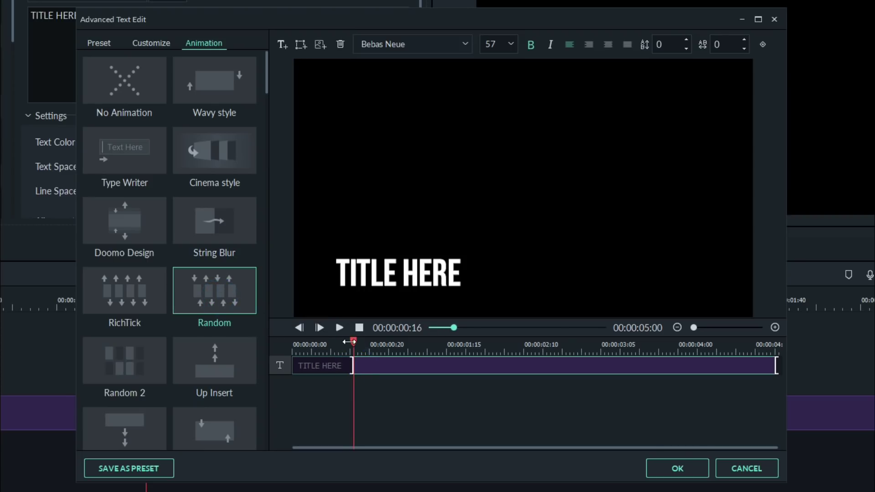
click(322, 328)
click(340, 327)
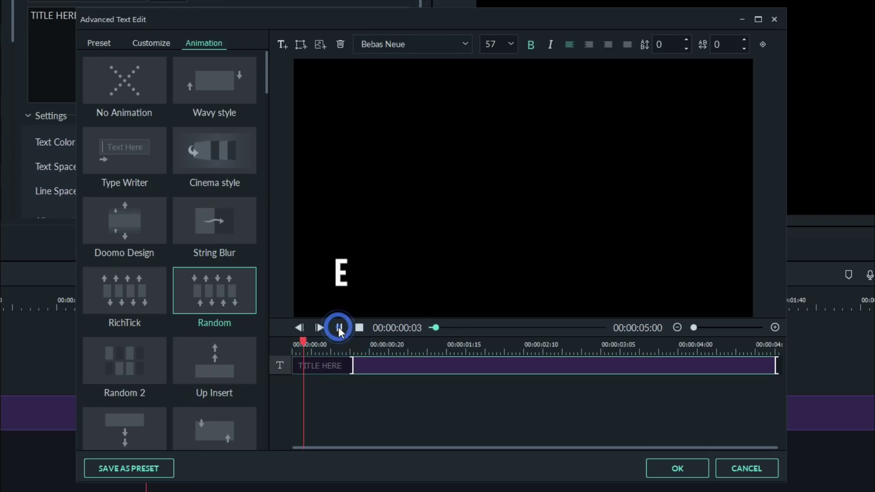
click(231, 292)
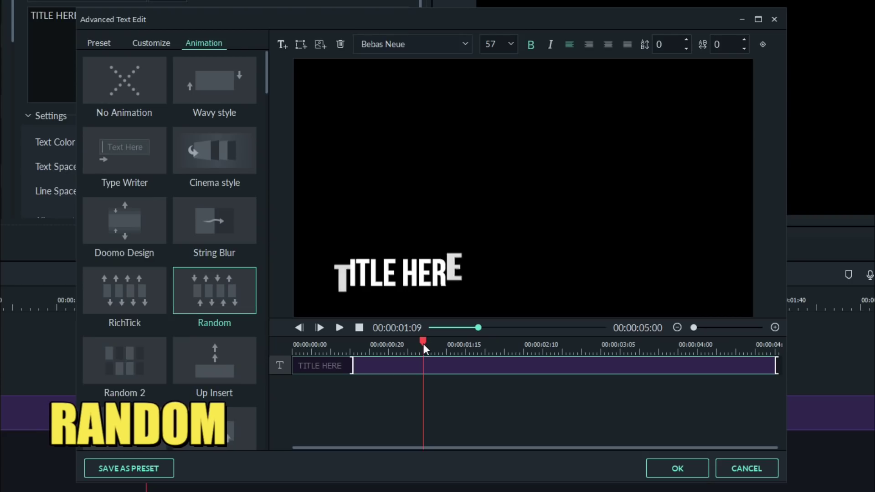
click(339, 327)
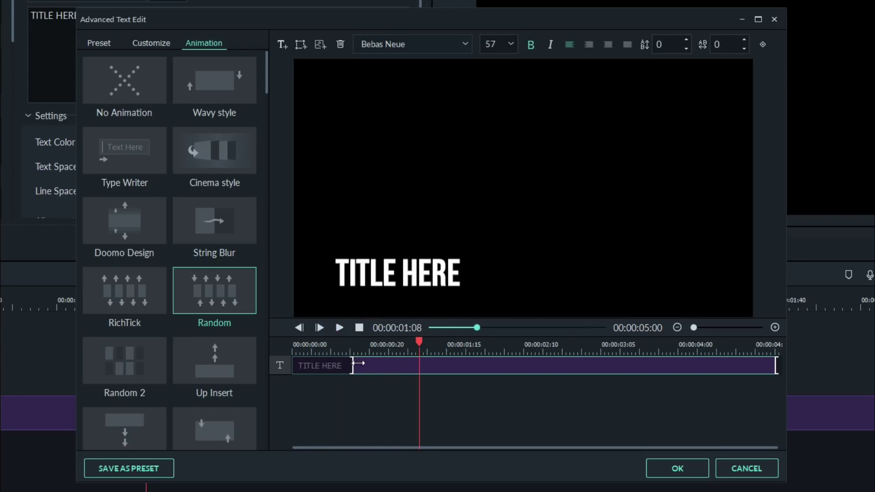
Lengthen the intro, set an earlier exit point, preview the ending, and confirm.
drag(358, 364, 383, 365)
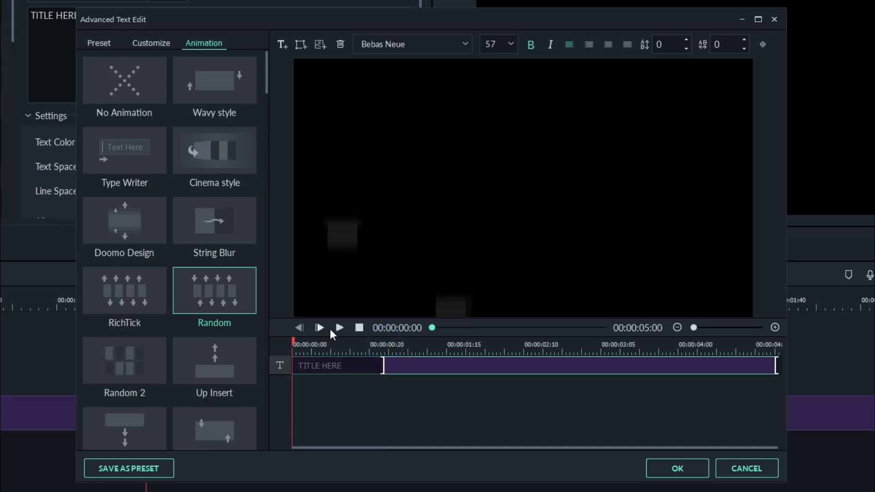
click(340, 328)
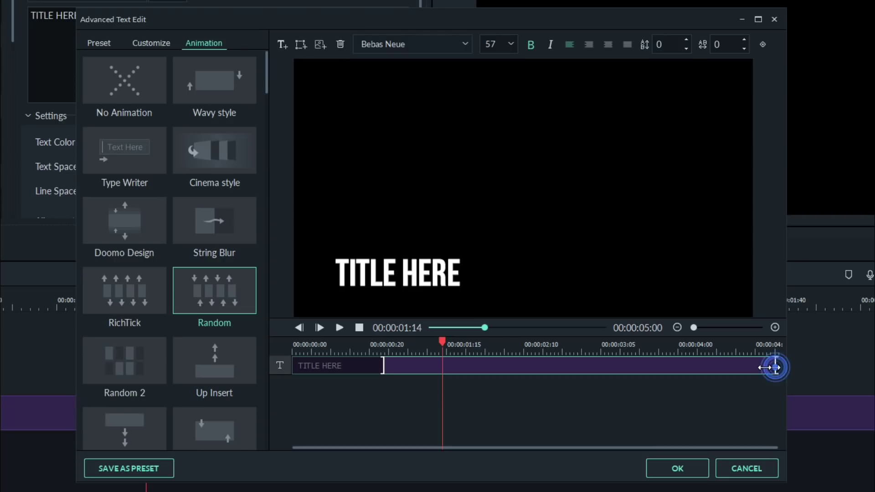
drag(774, 367, 716, 368)
click(705, 349)
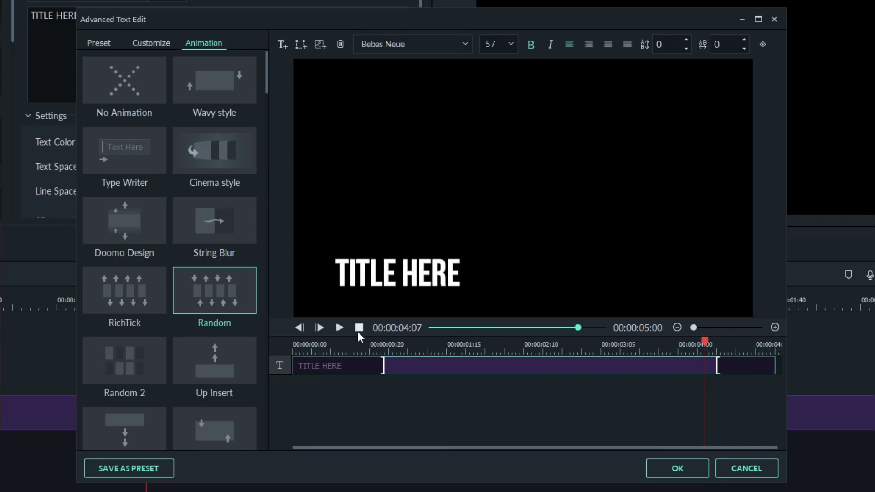
click(336, 327)
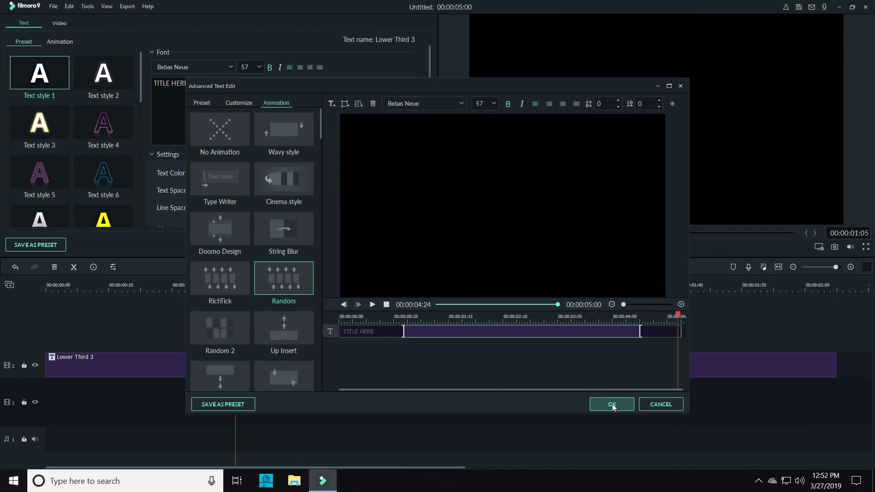
click(611, 403)
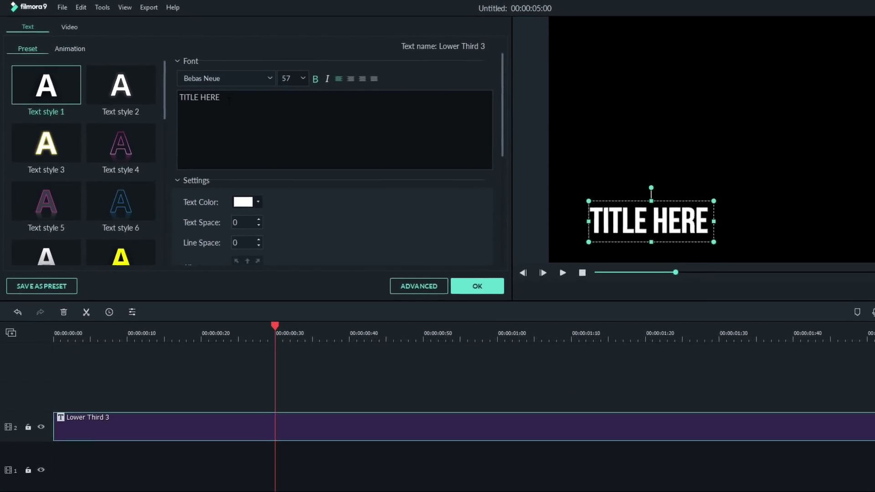
Replace the title text 'TITLE HERE' with 'SUBSCRIBE'.
drag(223, 97, 179, 97)
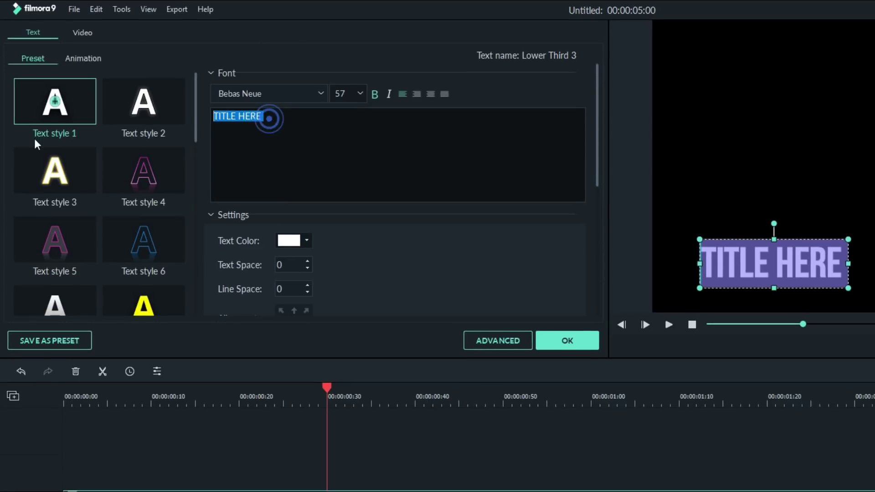
text(SUBSC)
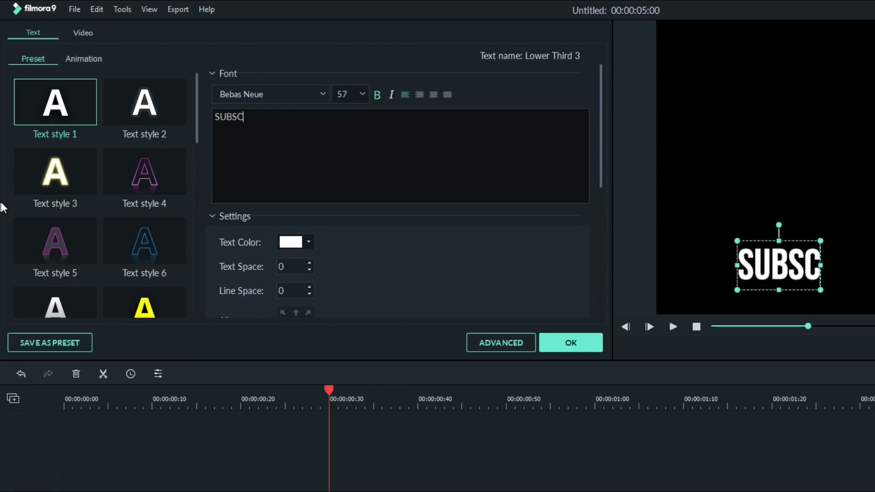
text(RIBE)
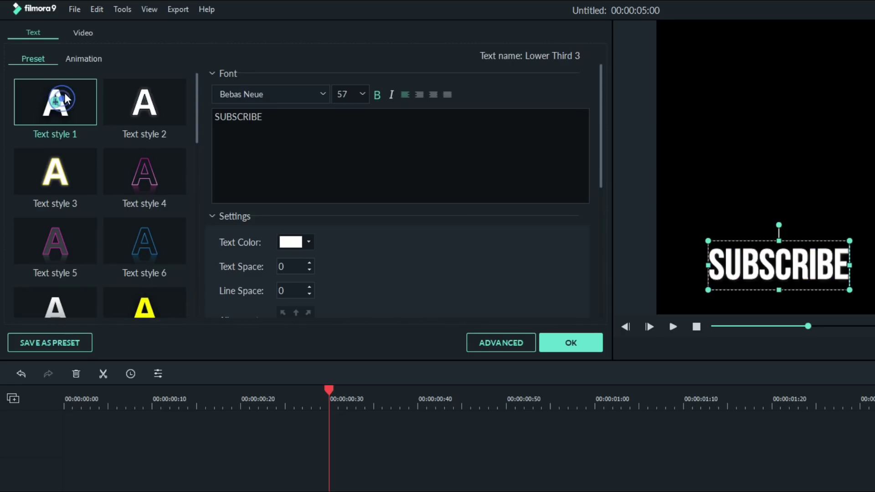
click(321, 94)
scroll(300, 162, down, 3)
scroll(301, 168, down, 2)
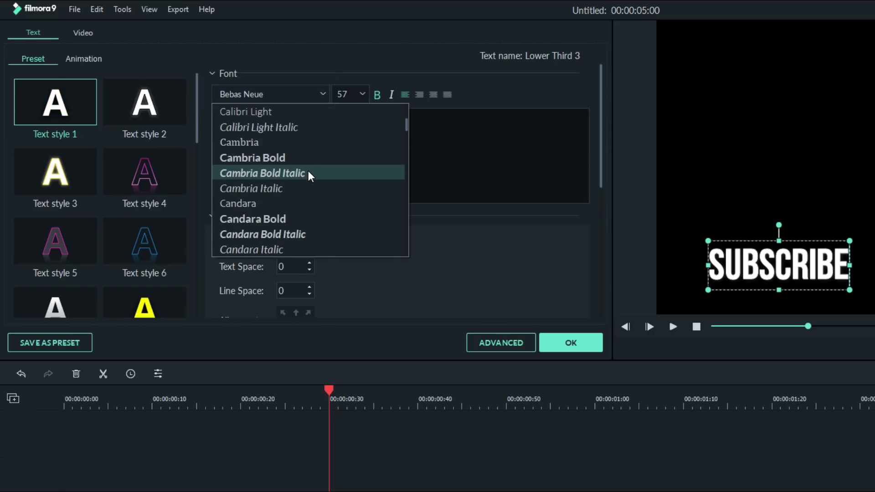
scroll(308, 173, down, 1)
scroll(307, 172, down, 2)
scroll(308, 175, down, 3)
scroll(307, 172, down, 5)
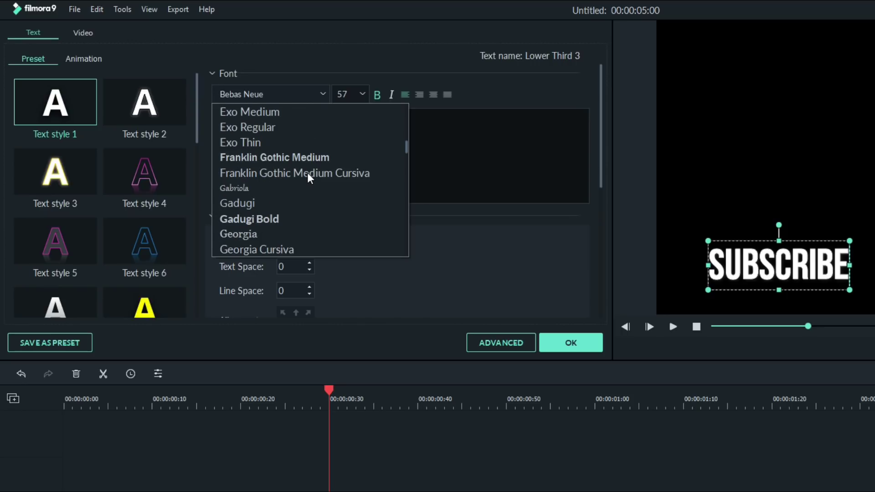
scroll(307, 172, down, 5)
scroll(307, 172, down, 5)
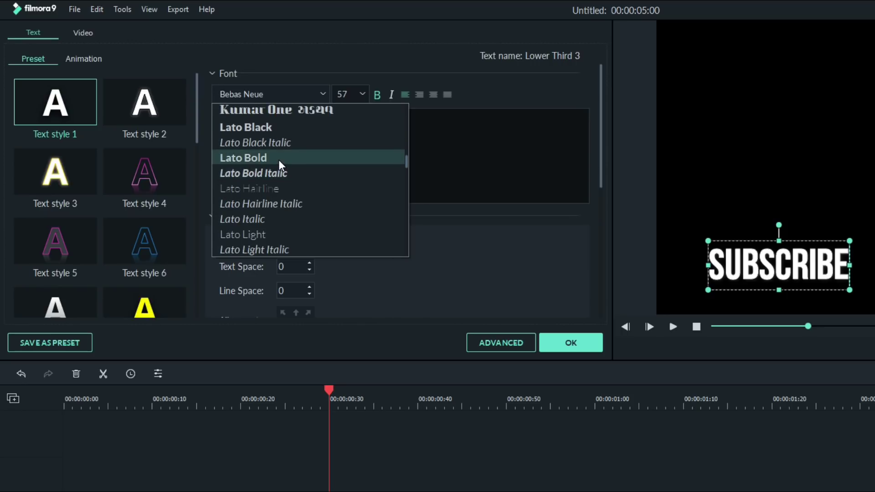
scroll(284, 159, up, 2)
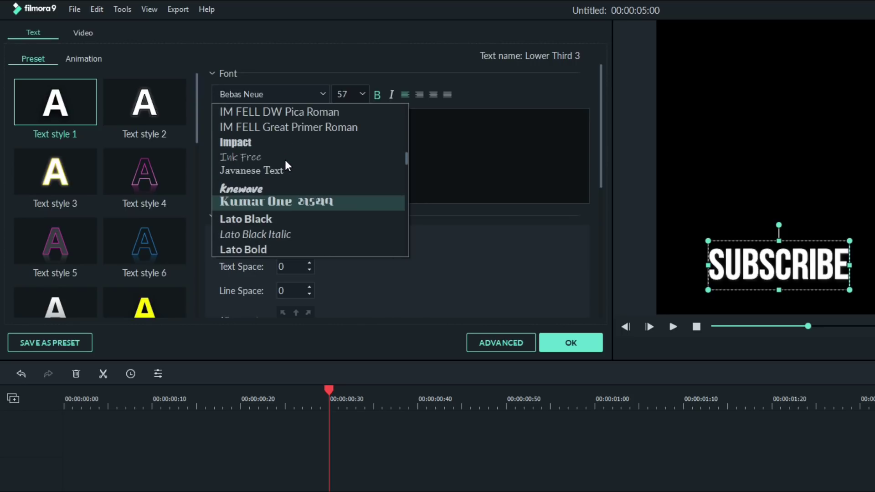
Set the SUBSCRIBE title to the Impact font at size 90.
click(253, 142)
click(360, 94)
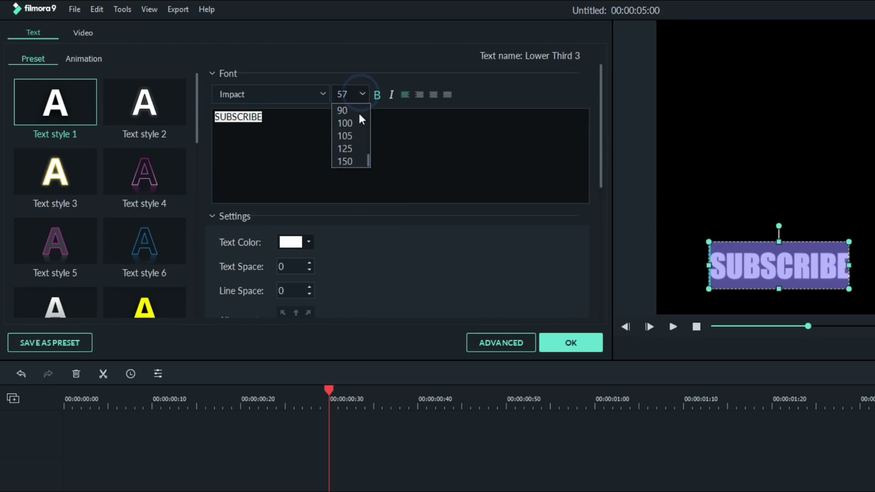
click(351, 110)
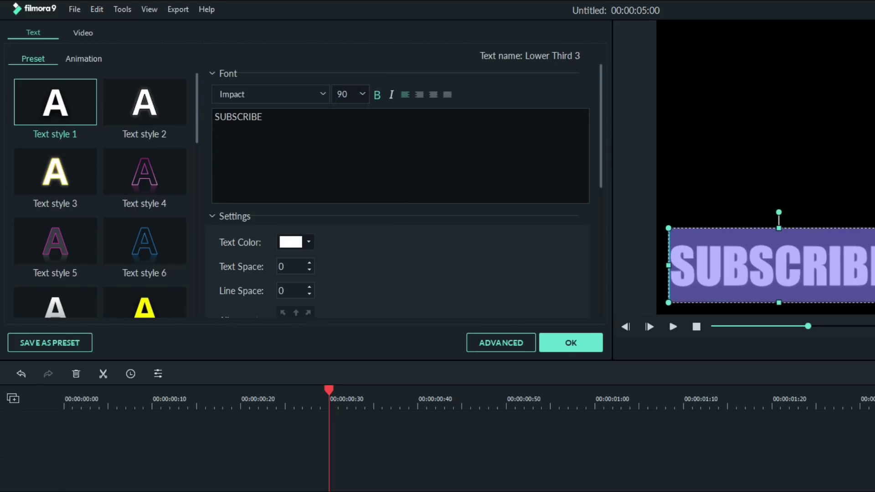
Enlarge the SUBSCRIBE text box, shift it slightly right and up, and confirm the edits.
drag(700, 220, 595, 204)
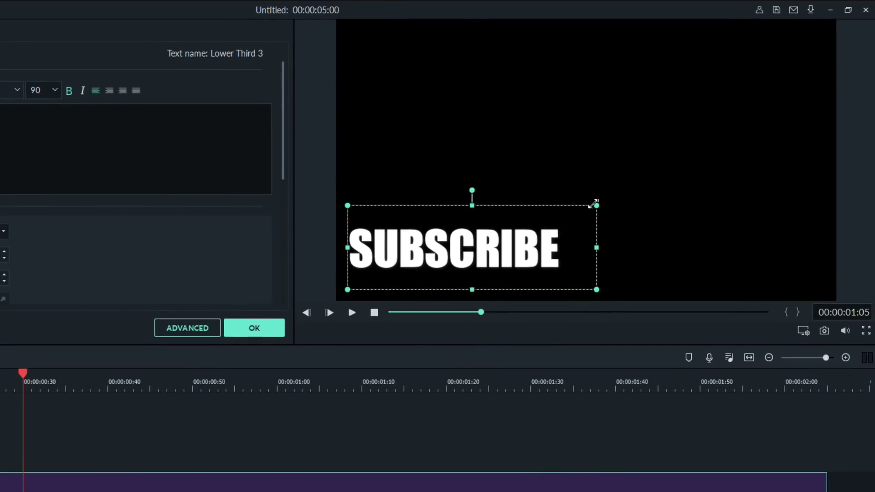
mouse_move(524, 203)
mouse_down()
mouse_move(554, 200)
mouse_move(545, 195)
mouse_up()
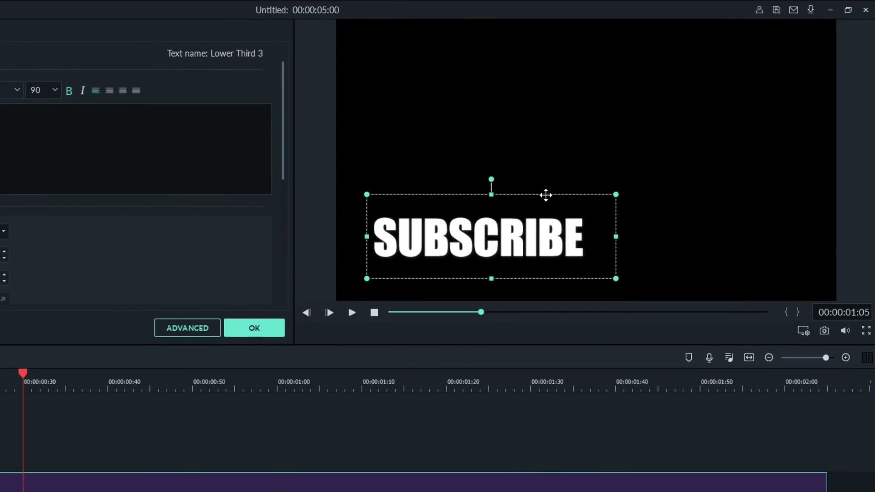
drag(545, 195, 547, 196)
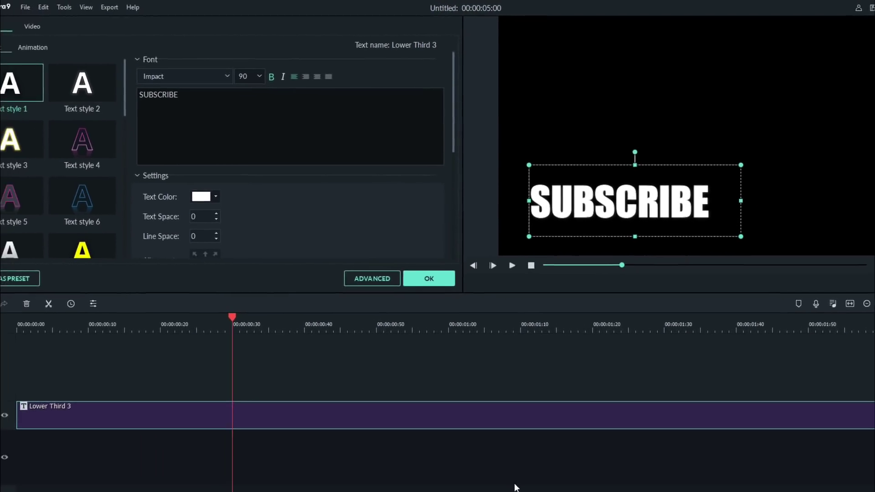
click(391, 347)
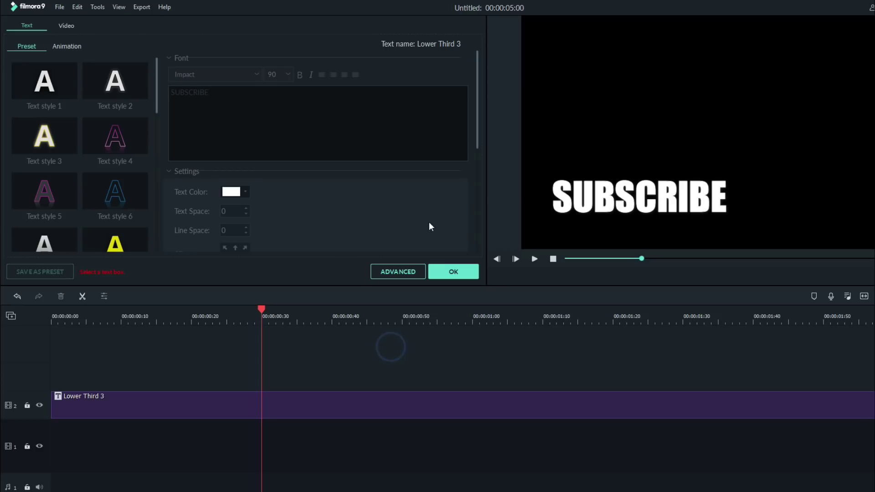
click(451, 274)
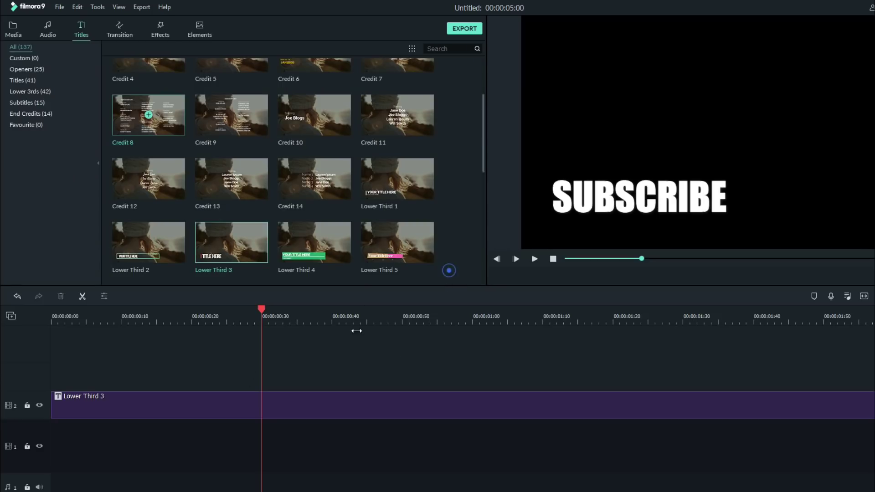
Place the Red sample colour on video track 1 and lock the Lower Third 3 track.
click(20, 35)
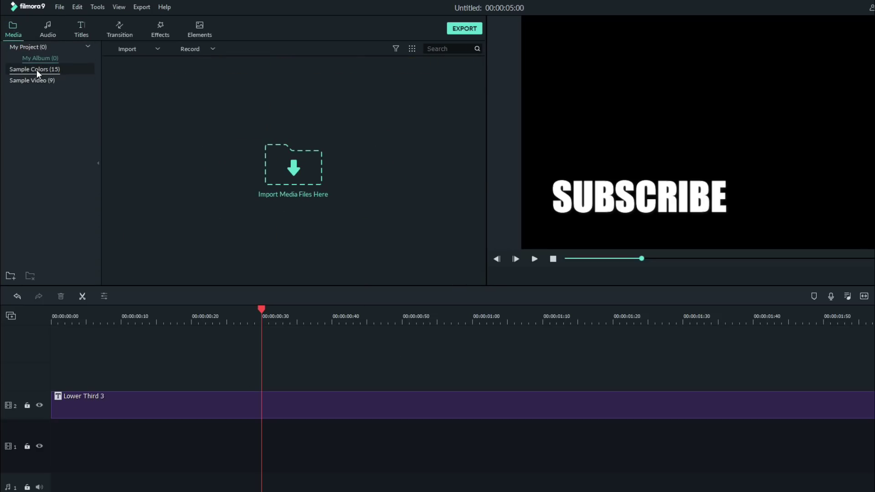
click(36, 70)
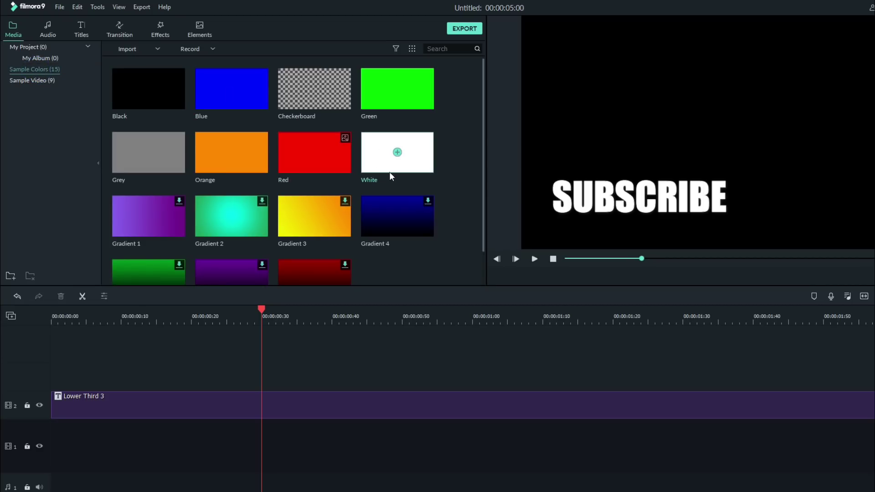
mouse_move(334, 160)
mouse_down()
mouse_move(52, 438)
mouse_move(60, 435)
mouse_up()
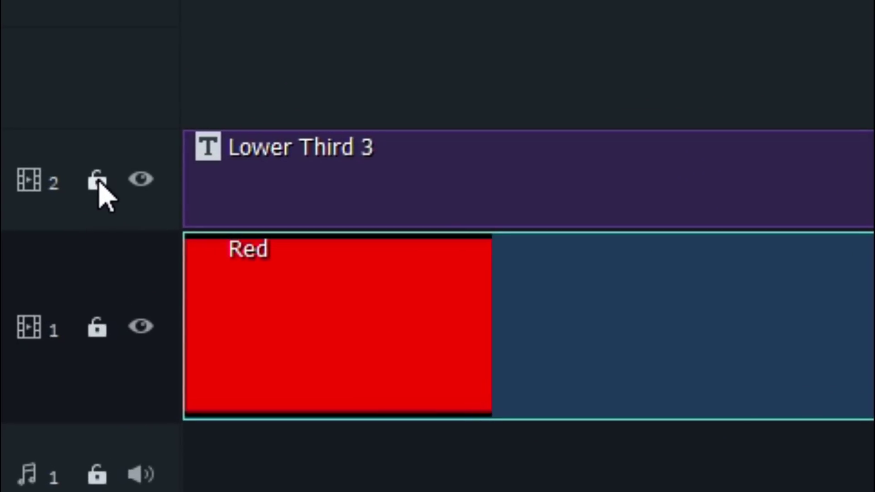
click(98, 182)
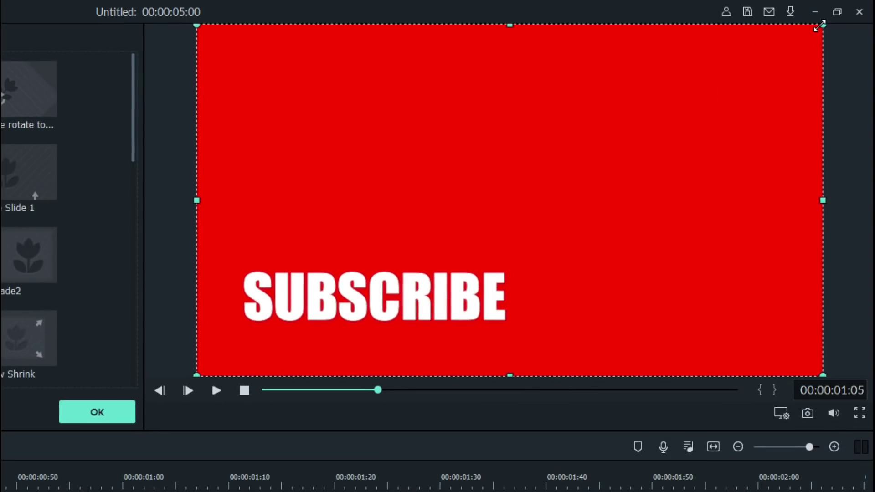
Drag the red clip's corner and edges inward into a tight banner around SUBSCRIBE.
drag(819, 26, 526, 189)
drag(196, 284, 221, 285)
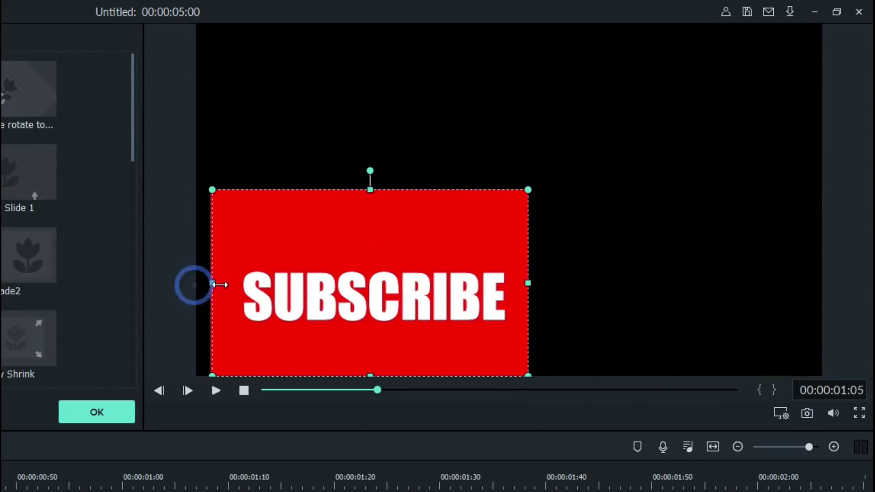
drag(374, 190, 375, 254)
drag(374, 376, 374, 333)
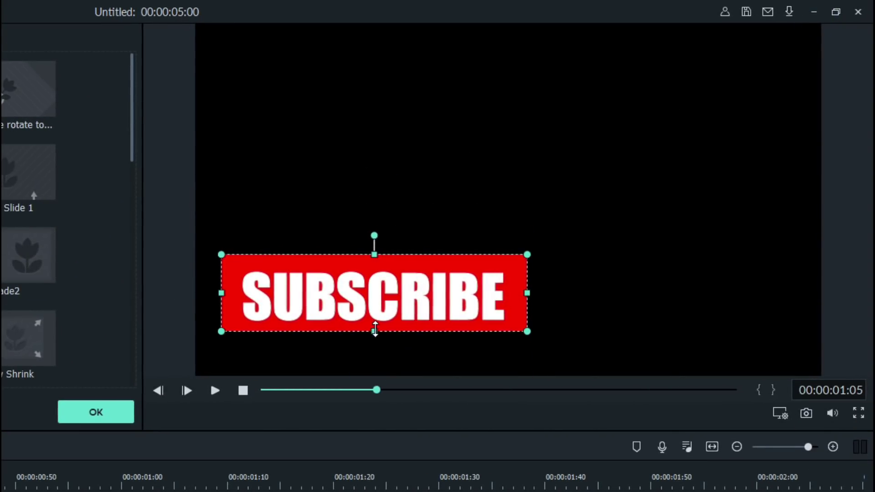
drag(220, 294, 232, 294)
drag(528, 295, 514, 294)
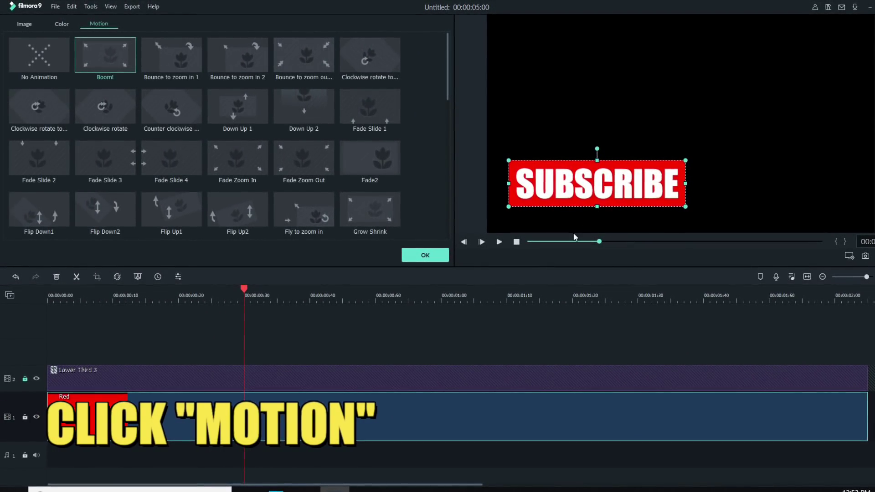
Apply the Boom! motion preset to the red banner, preview it, and confirm.
click(561, 219)
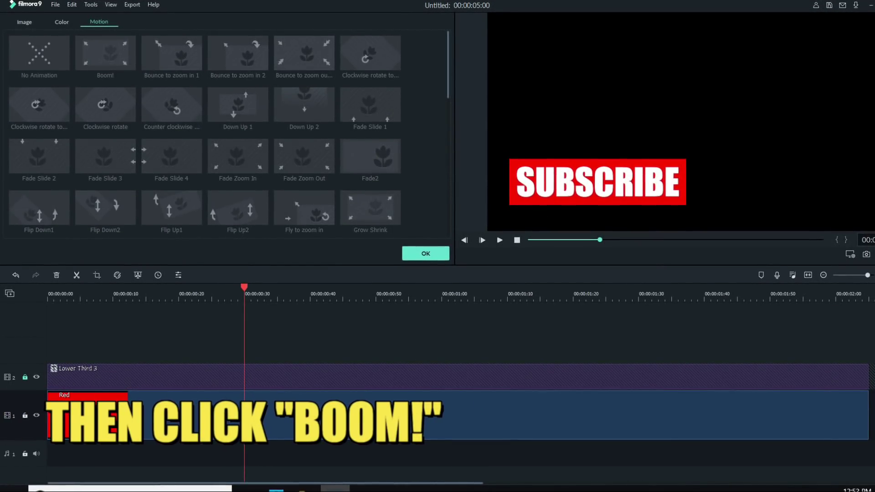
click(99, 60)
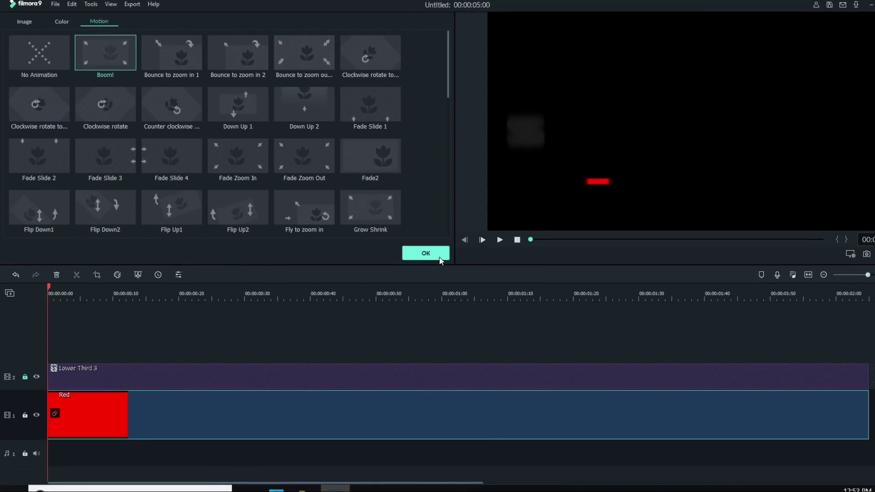
click(499, 240)
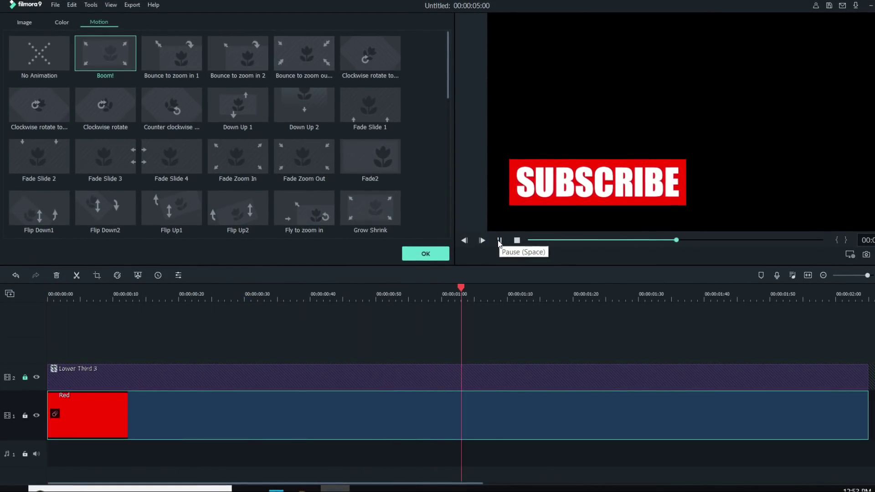
click(499, 241)
click(431, 254)
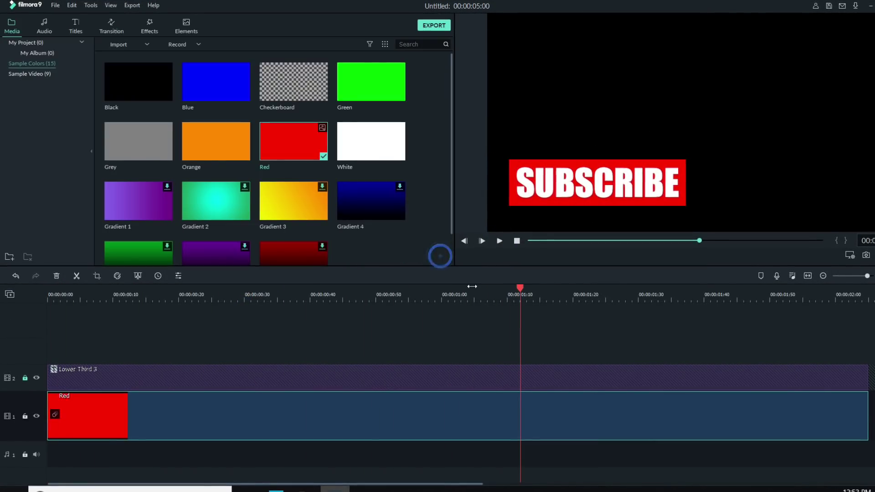
Set the MP4 export's video bit rate to 80000 kbps and confirm the quality settings.
click(433, 26)
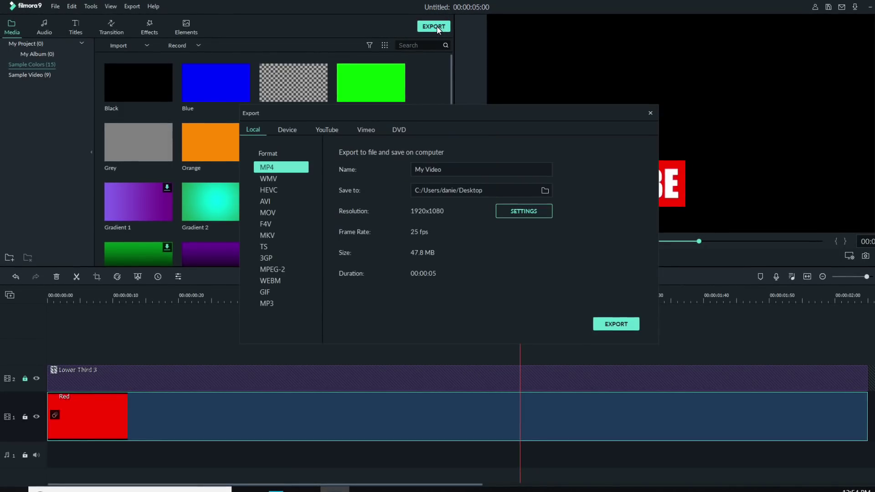
click(540, 212)
click(482, 210)
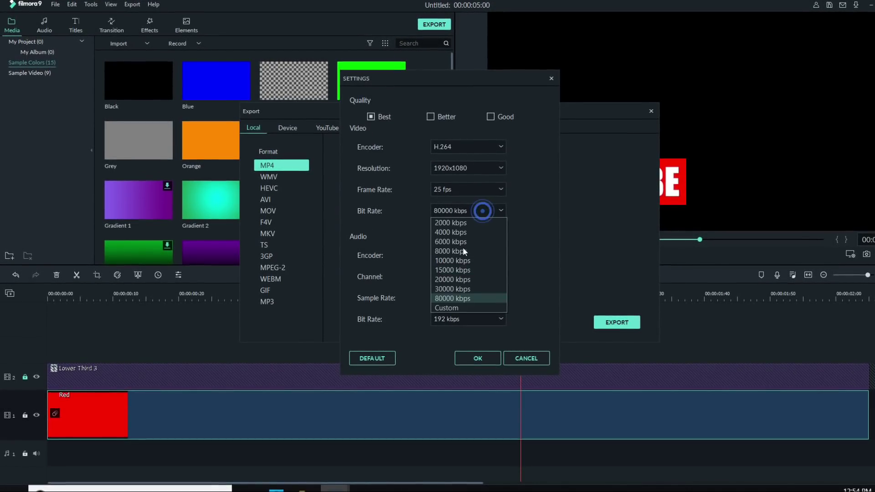
click(457, 299)
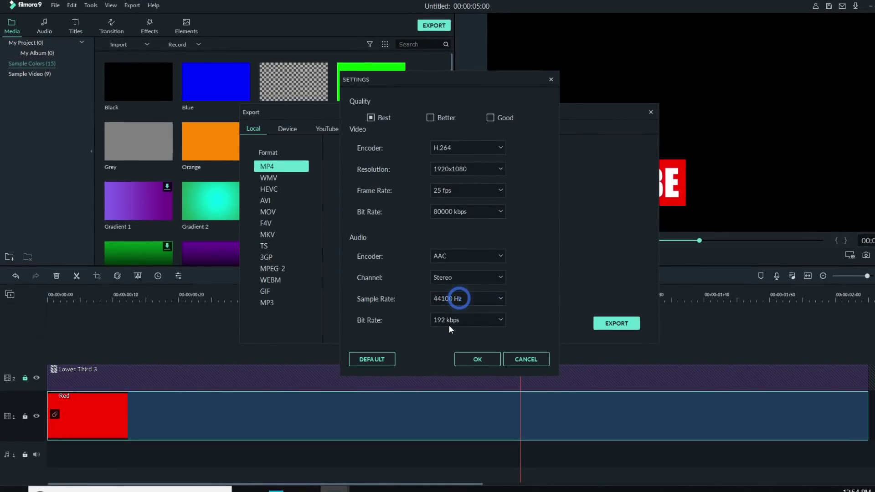
click(482, 360)
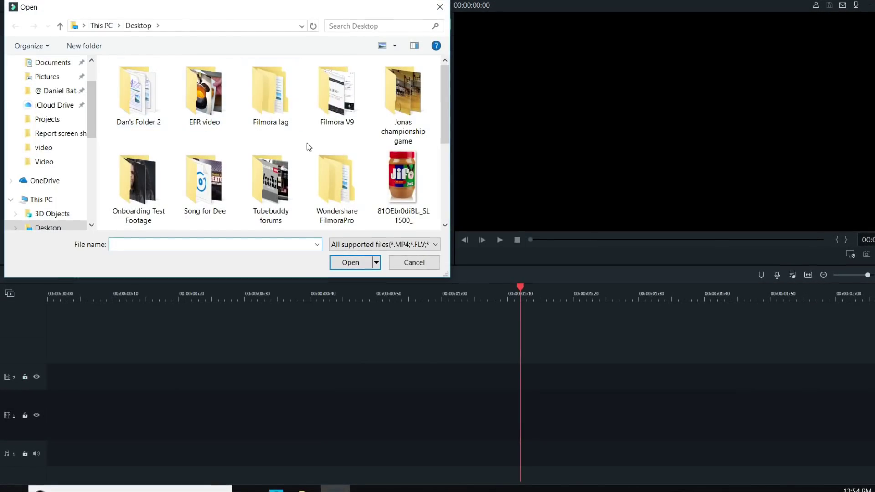
scroll(307, 142, down, 3)
Put subscribe1 on video track 1, add Suspense Sound Effect below, and shift the clip later.
double_click(271, 198)
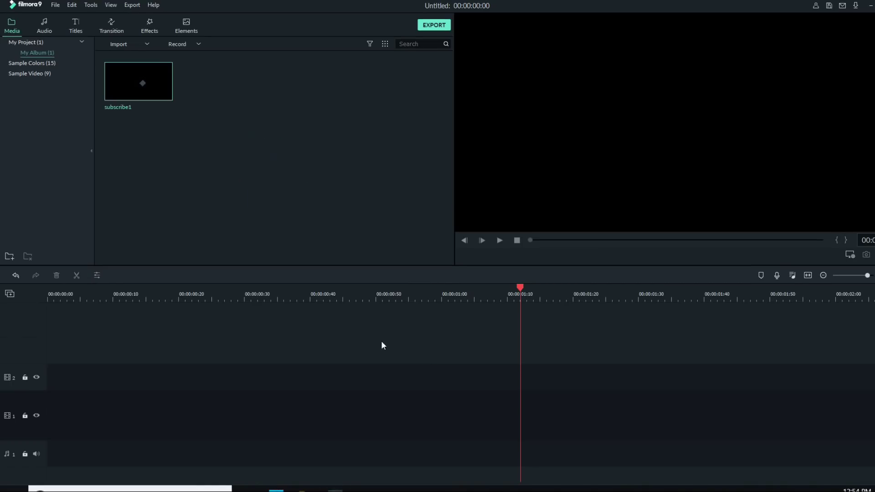
drag(154, 75, 20, 418)
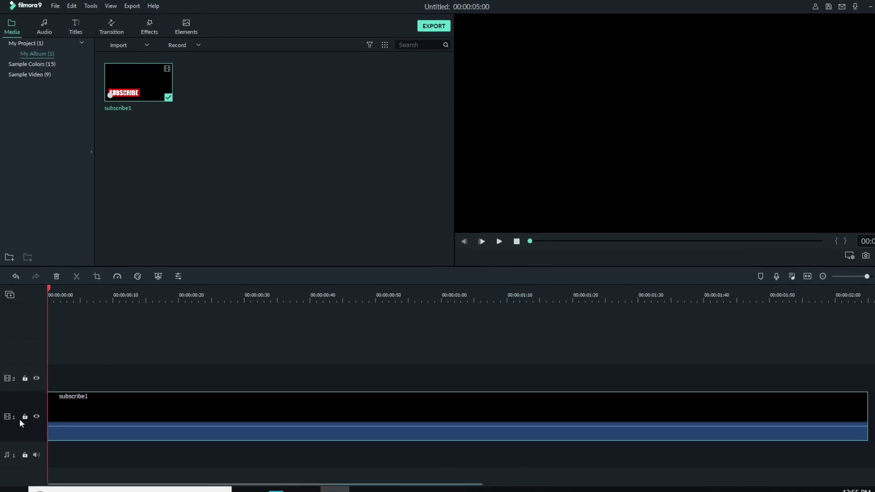
click(36, 23)
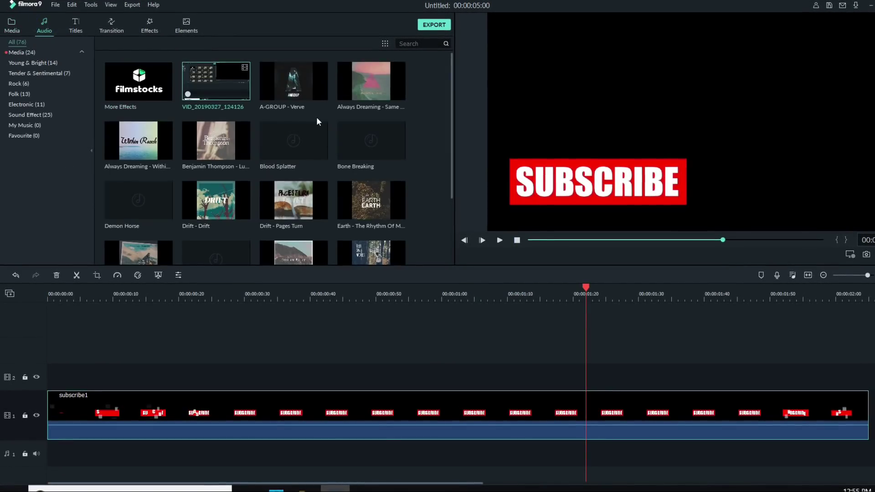
scroll(247, 157, down, 5)
scroll(246, 156, down, 5)
scroll(246, 159, down, 5)
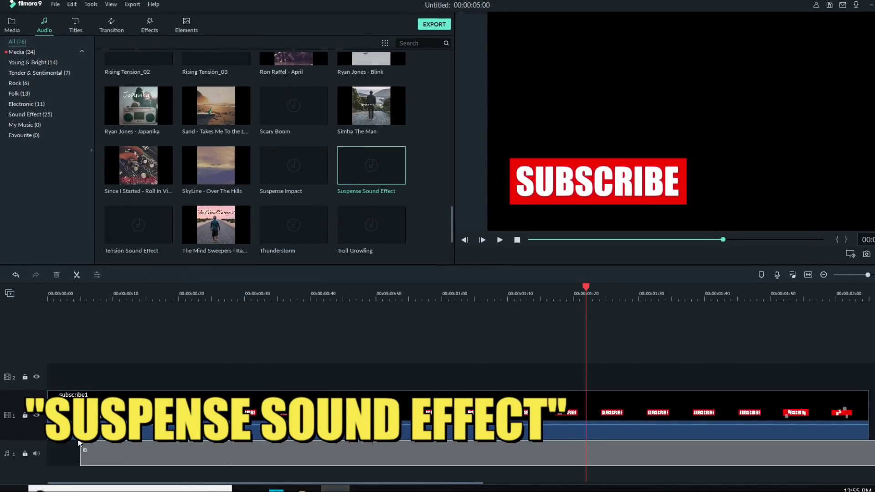
drag(80, 445, 81, 448)
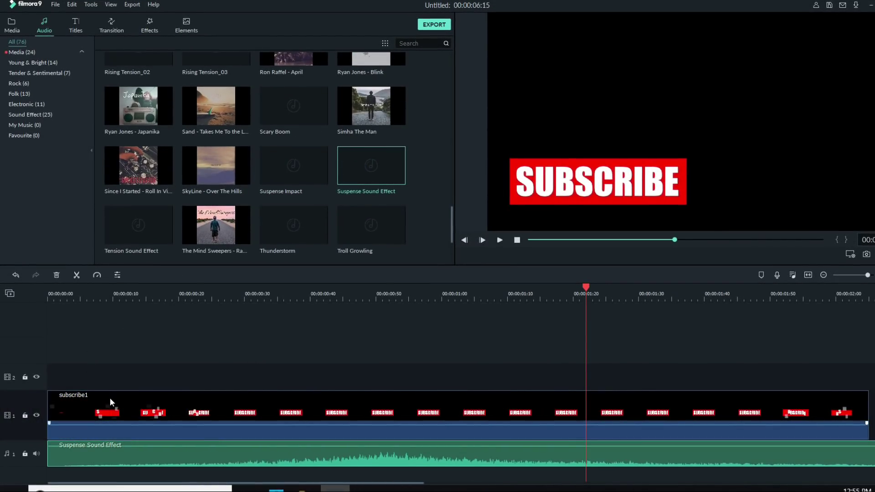
drag(110, 401, 224, 404)
Play the timeline and retime the SUBSCRIBE clip, moving it later, then slightly earlier.
click(106, 296)
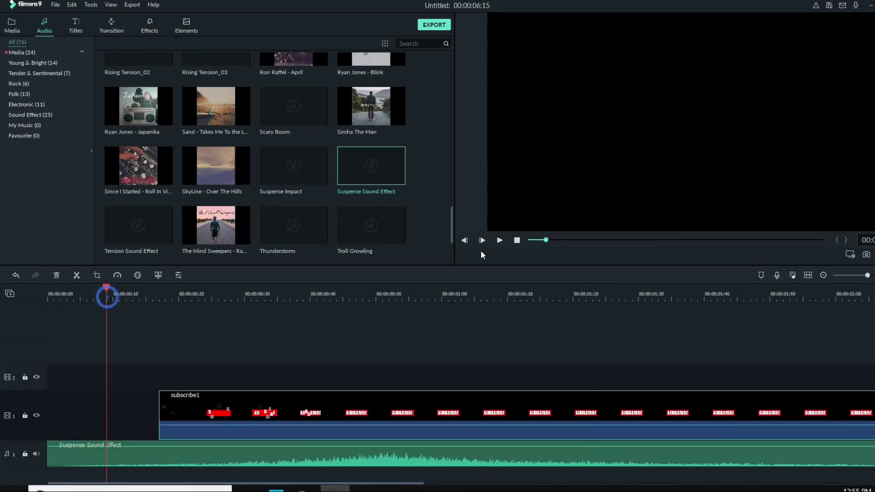
click(499, 239)
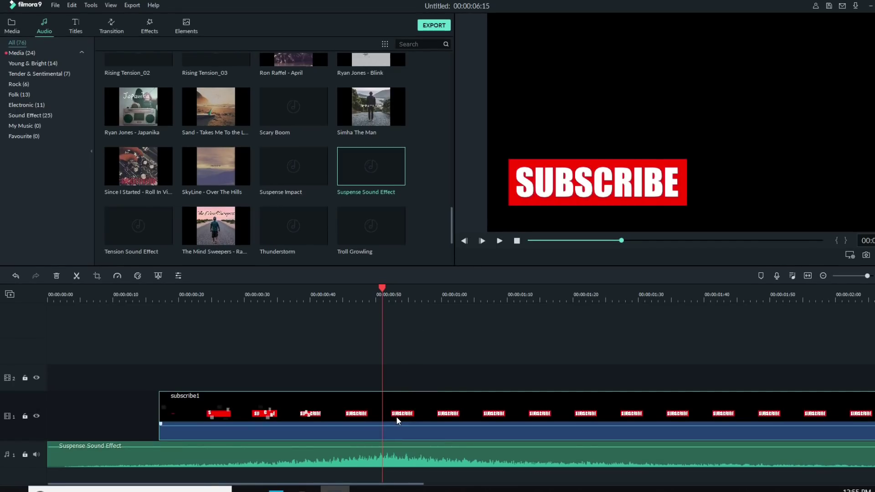
drag(413, 410, 448, 409)
double_click(443, 407)
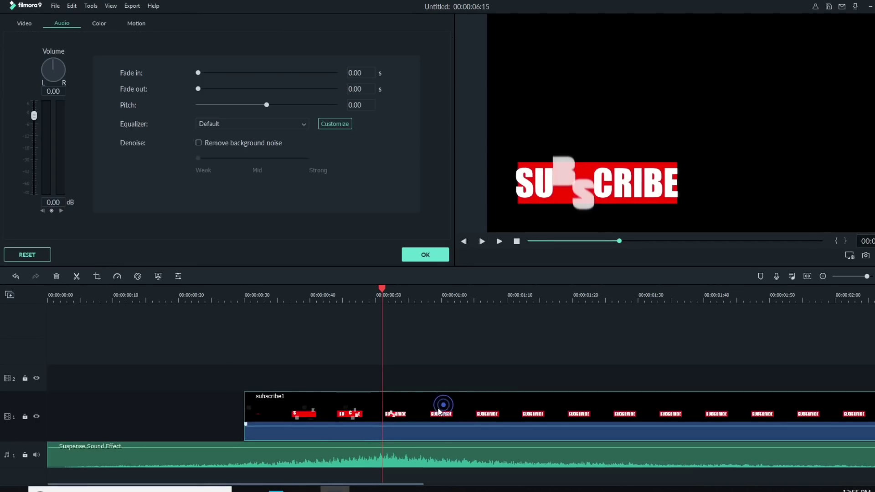
drag(368, 415, 324, 411)
Split the SUBSCRIBE clip at about 0:50, where the graphic is fully revealed.
click(114, 295)
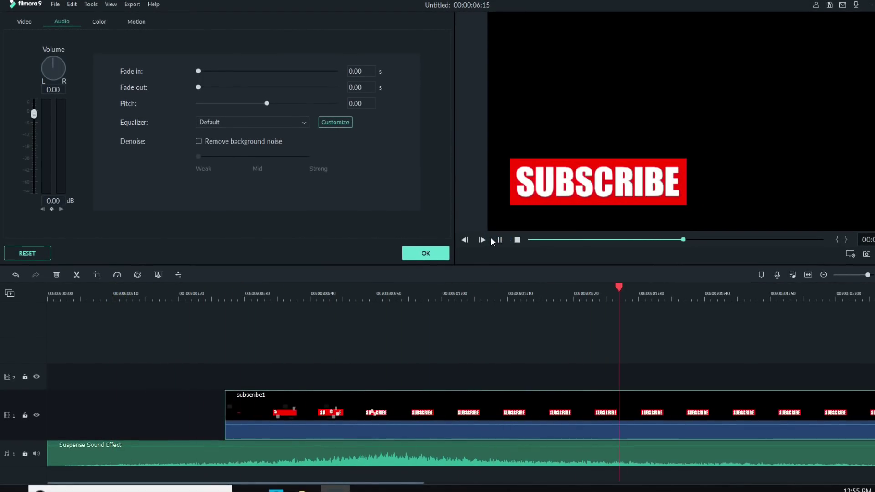
click(499, 242)
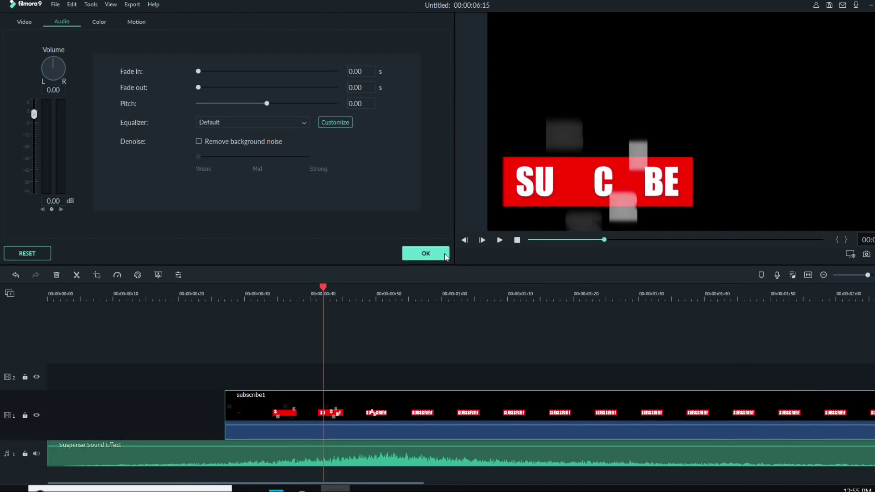
click(499, 241)
click(383, 296)
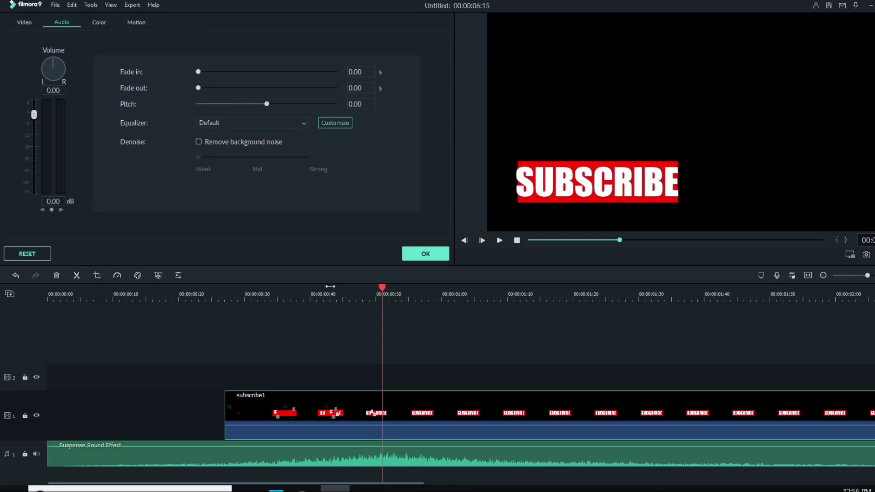
click(77, 275)
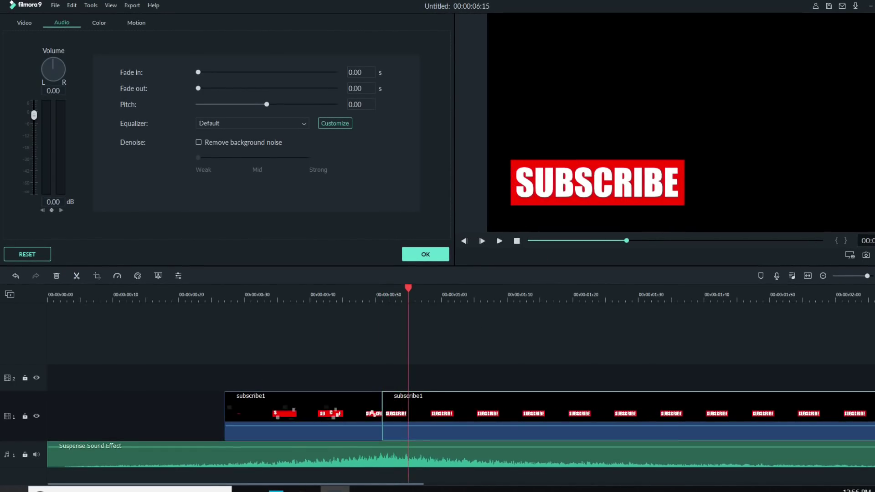
Split off a short piece and enlarge and reposition its SUBSCRIBE graphic in the preview.
click(77, 276)
click(396, 410)
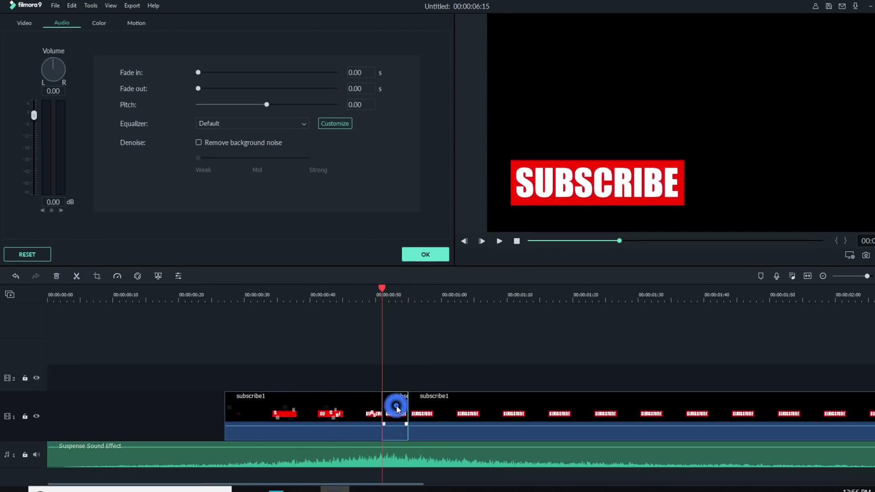
click(602, 138)
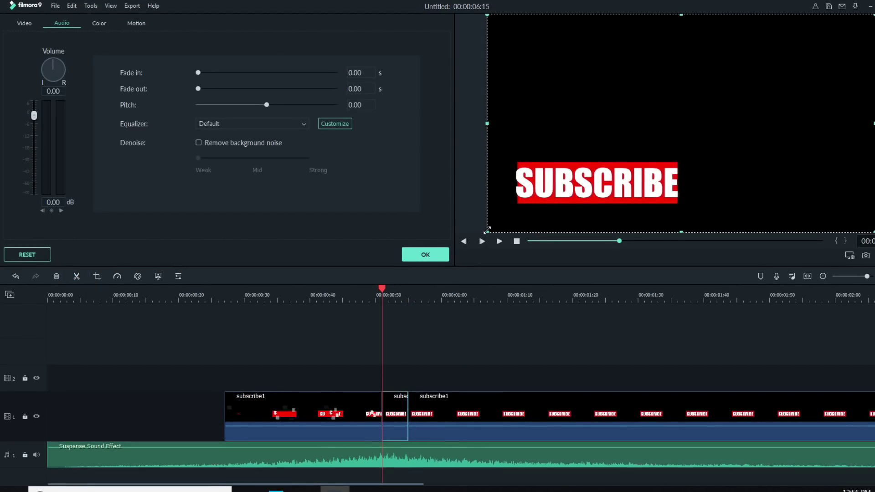
drag(486, 229, 458, 236)
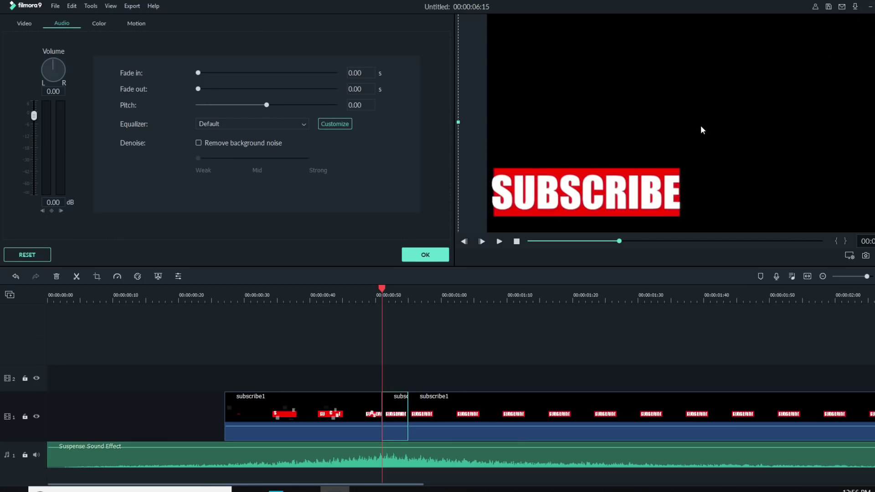
drag(701, 129, 718, 105)
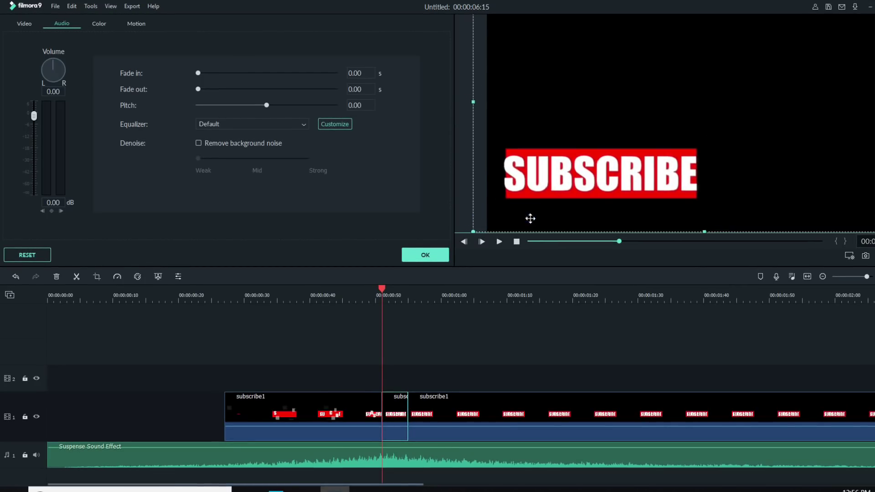
drag(530, 218, 530, 224)
Play back from just before the cut to check the enlarged graphic.
click(372, 300)
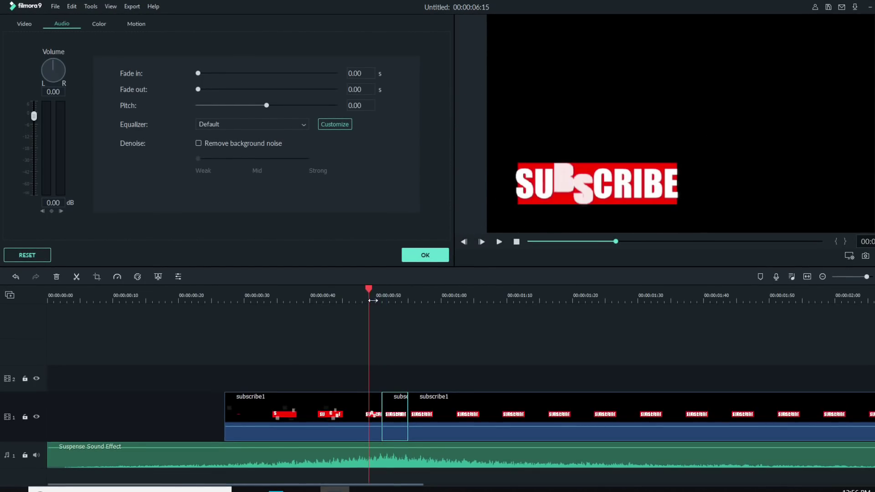
click(198, 296)
click(500, 241)
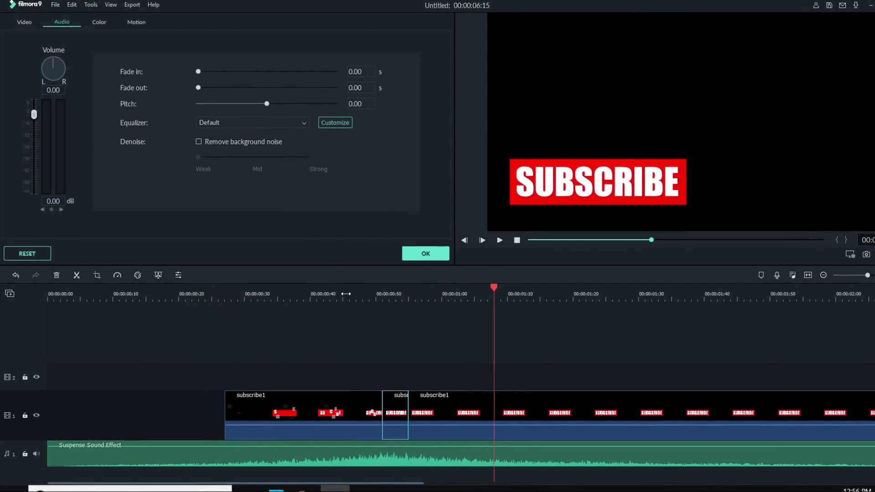
click(499, 241)
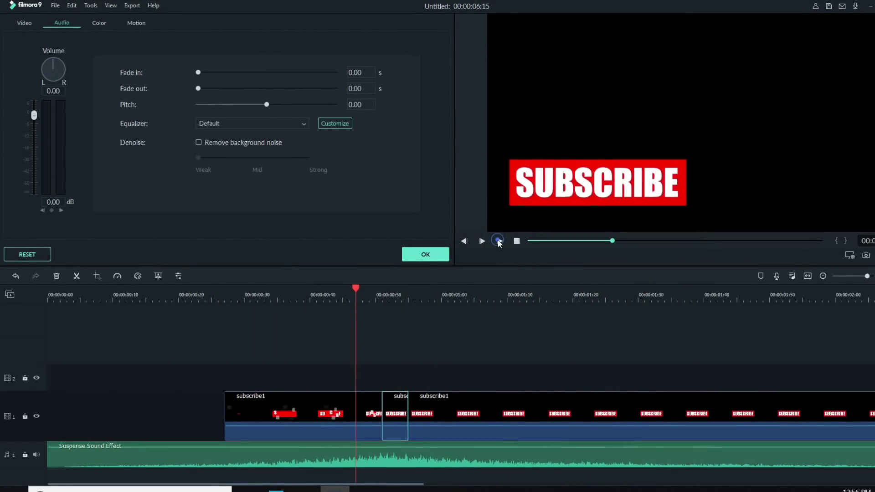
key(space)
Split at the next sound hit, enlarge the graphic there, and return to the media library.
click(638, 417)
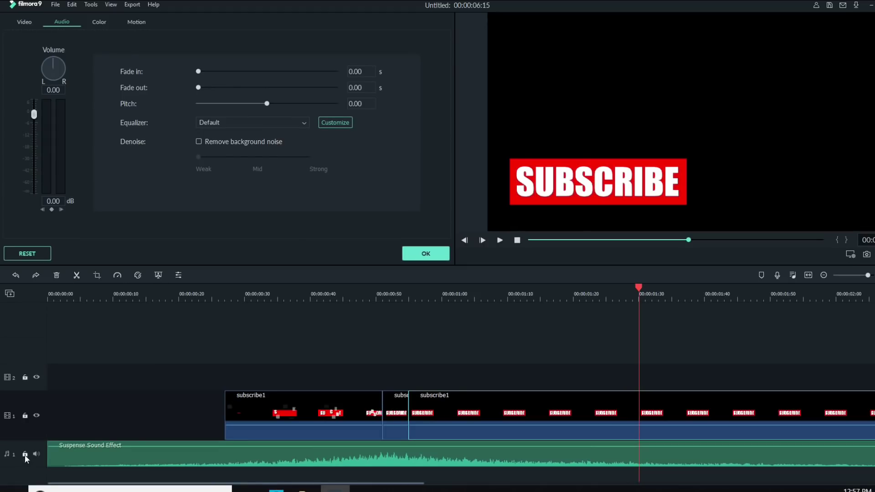
click(76, 276)
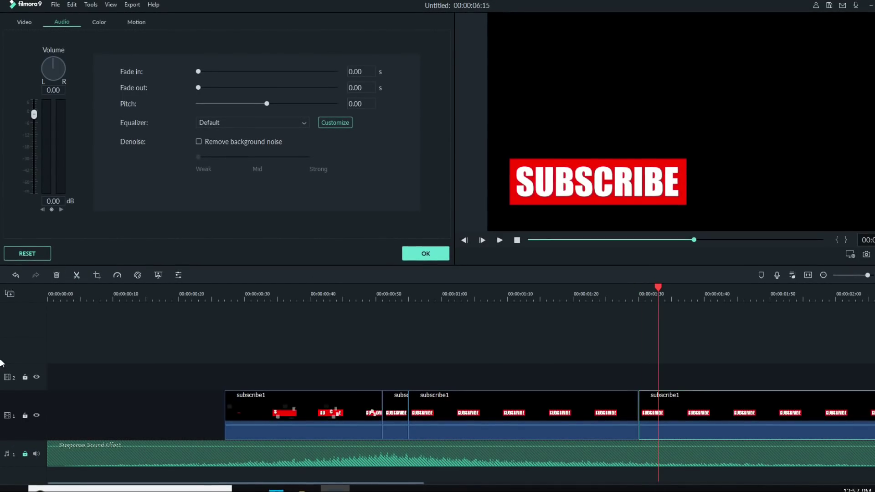
click(646, 411)
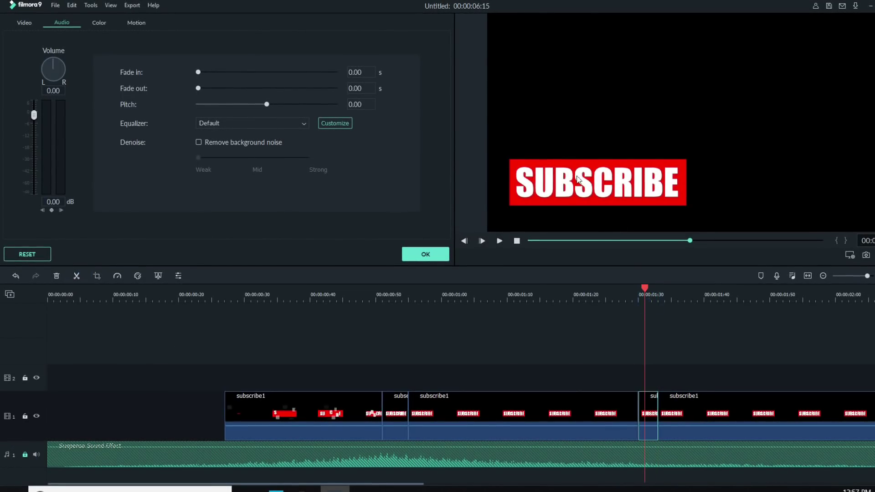
drag(491, 230, 513, 215)
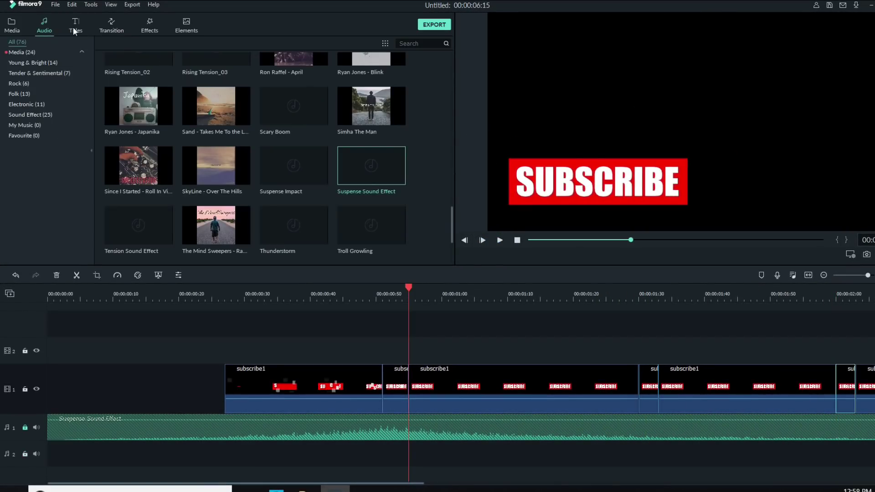
click(12, 27)
Import Electric static tweeter from the Sound effects folder onto audio track 2.
click(146, 47)
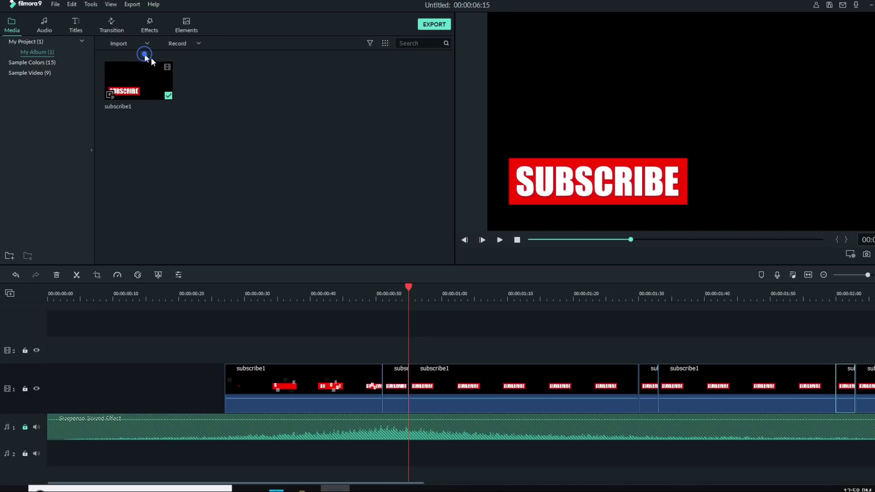
scroll(48, 137, down, 3)
scroll(47, 137, down, 2)
click(51, 180)
click(355, 26)
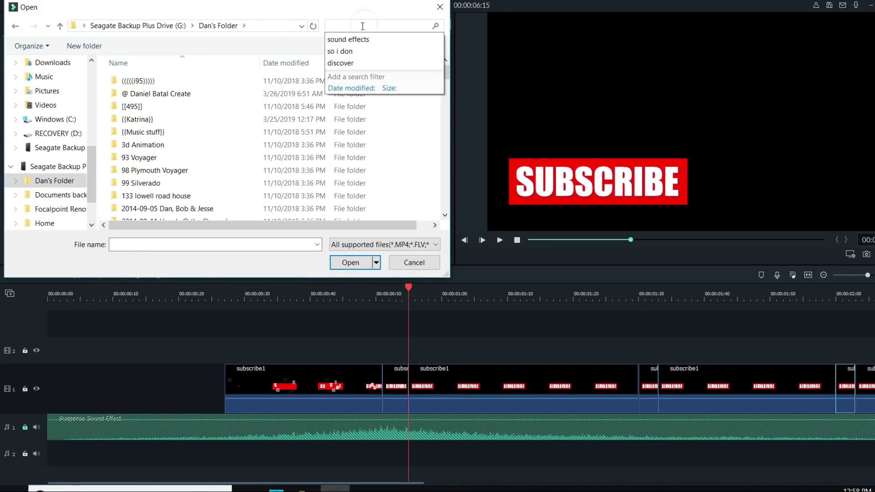
text(sound effects)
double_click(168, 79)
scroll(198, 148, down, 3)
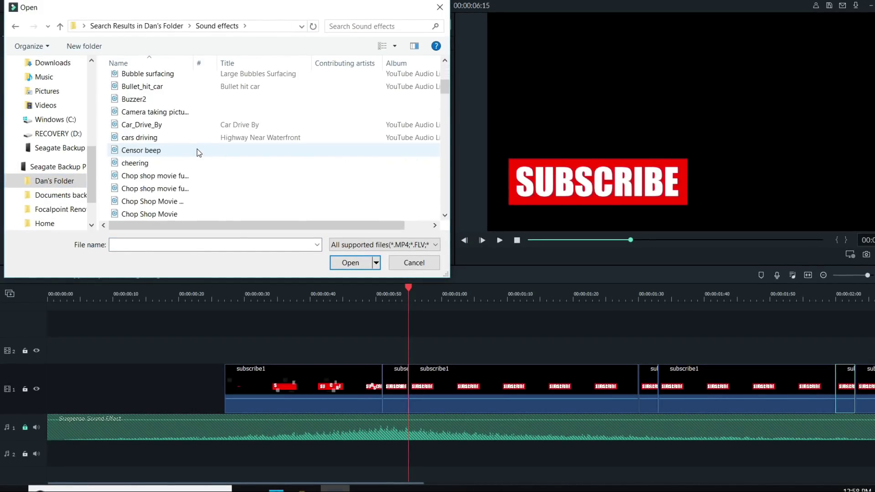
scroll(197, 148, down, 3)
scroll(197, 148, down, 2)
double_click(172, 138)
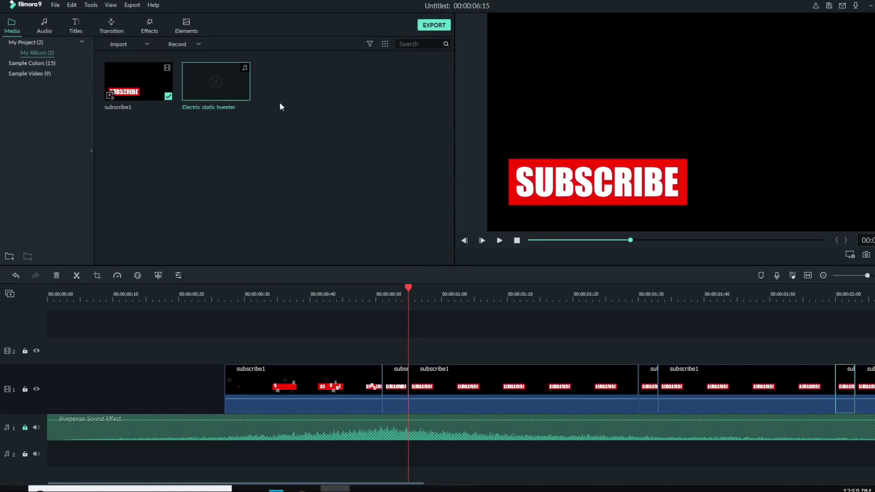
drag(216, 82, 660, 462)
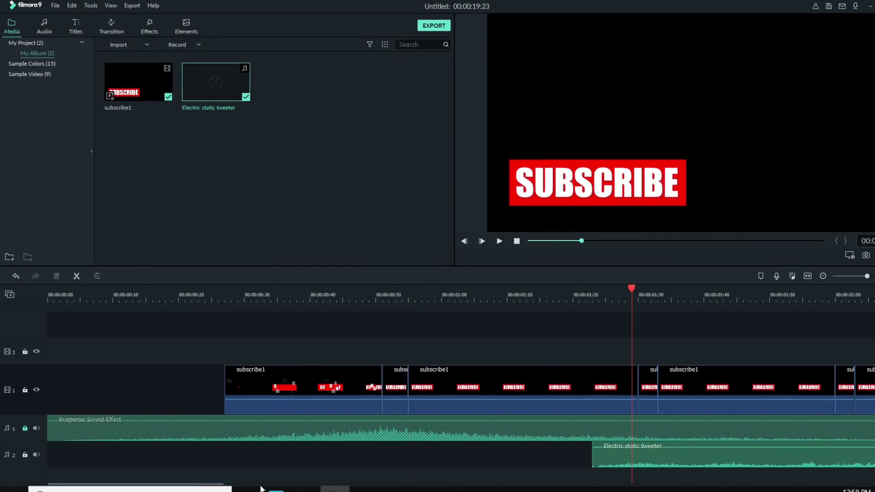
drag(218, 487, 284, 486)
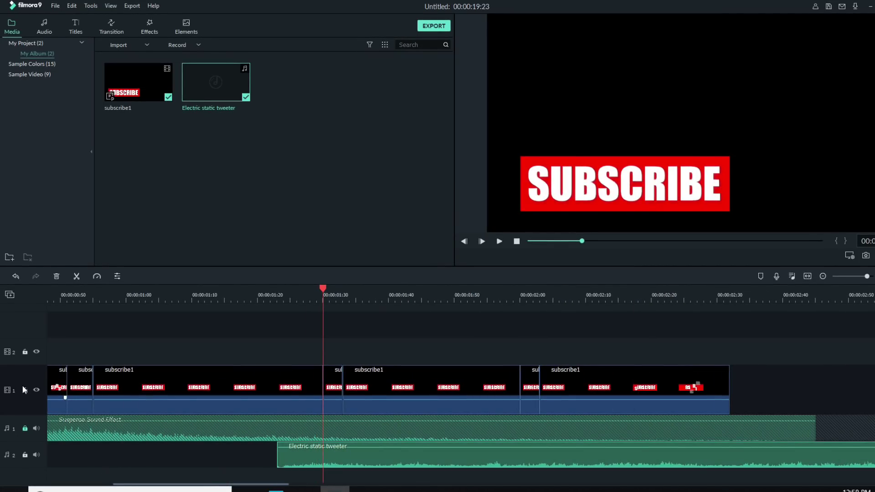
Shift the Electric static tweeter sound slightly later and split it at two points.
drag(299, 456, 344, 455)
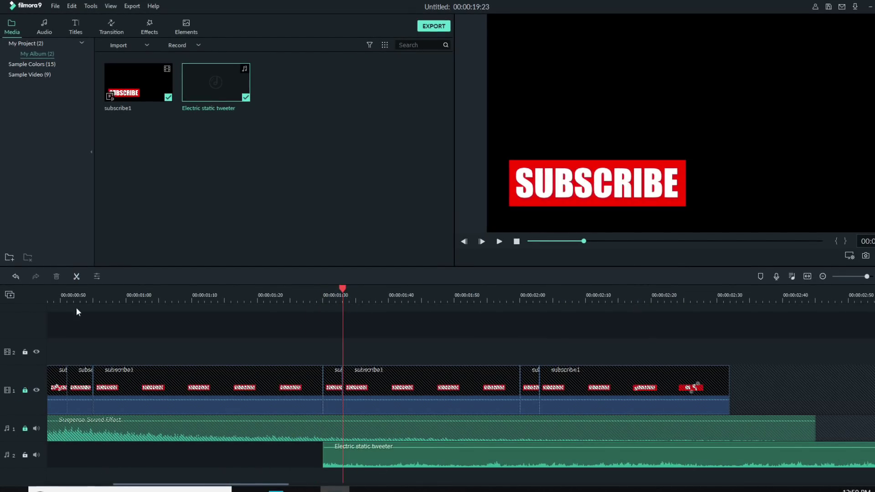
click(77, 276)
click(540, 301)
click(77, 276)
Delete a timeline clip, unlock video track 1, and add the talking-head footage, accepting project settings.
click(445, 460)
key(Delete)
key(Delete)
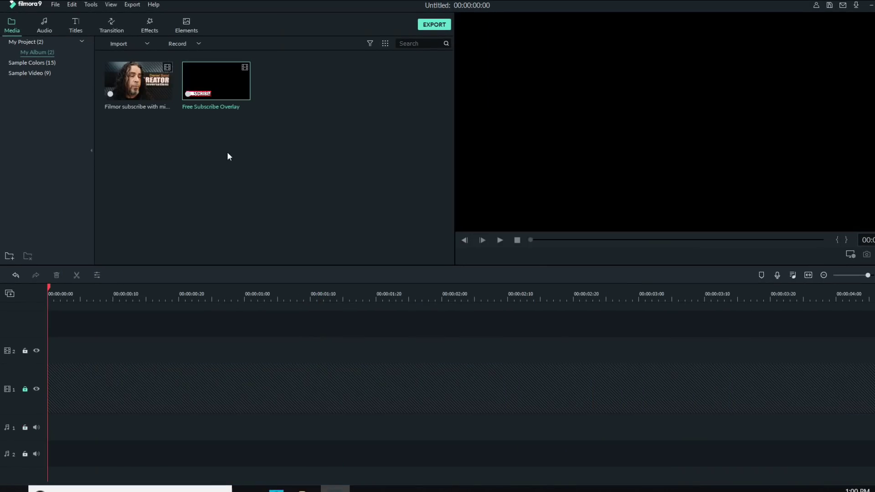
mouse_move(138, 81)
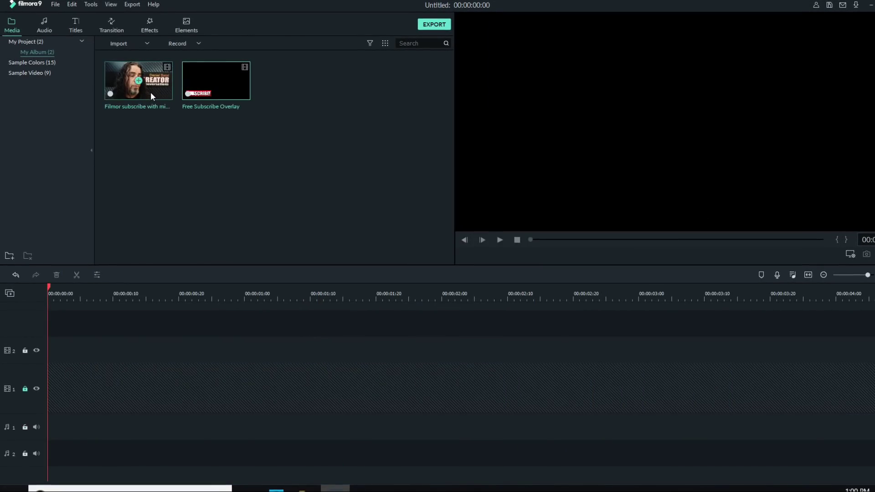
click(23, 388)
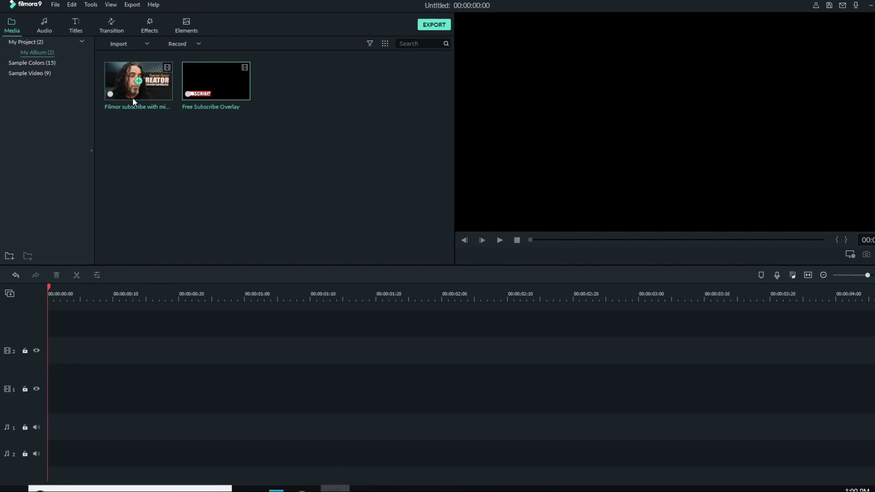
drag(102, 183, 49, 437)
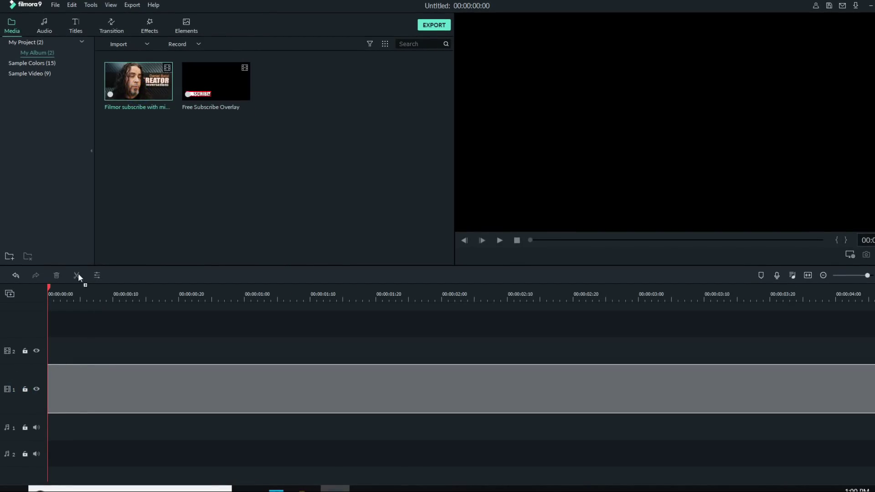
drag(77, 276, 78, 280)
click(451, 259)
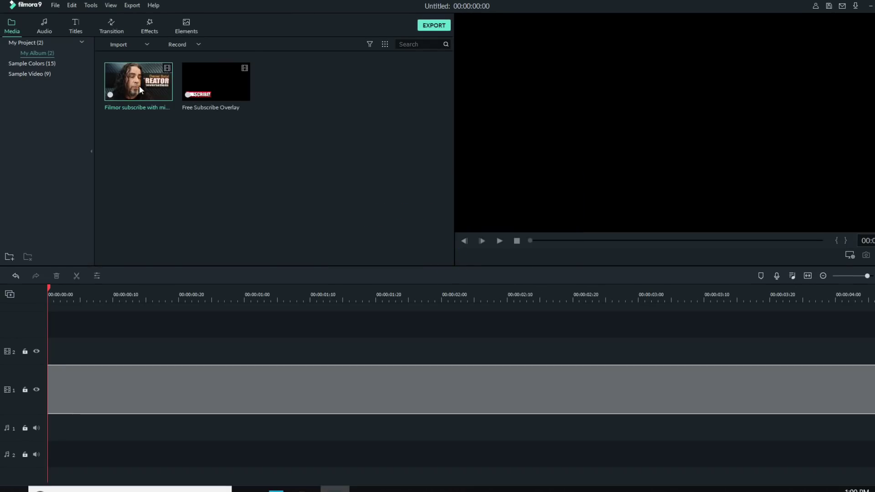
Add the Free Subscribe Overlay on track 2, positioned to start slightly earlier.
mouse_move(226, 87)
mouse_down()
mouse_move(212, 106)
mouse_move(367, 342)
mouse_move(469, 343)
mouse_move(395, 340)
mouse_move(345, 354)
mouse_up()
drag(632, 364, 487, 357)
click(499, 241)
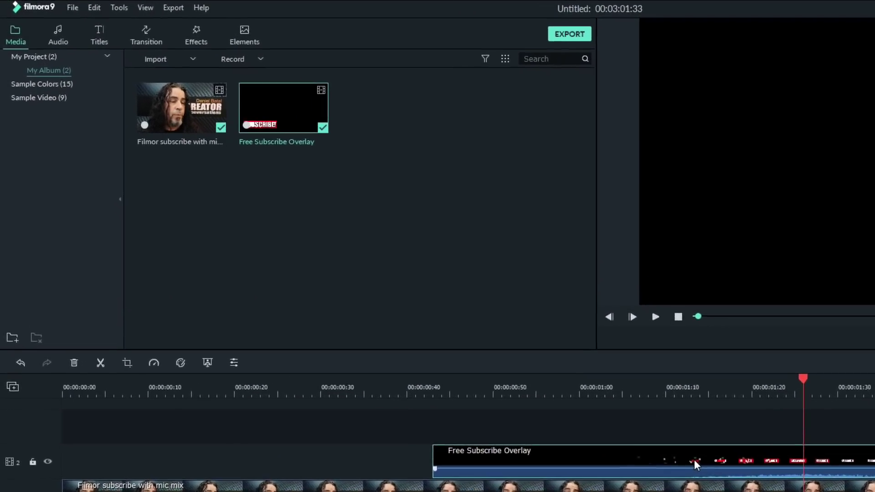
double_click(533, 352)
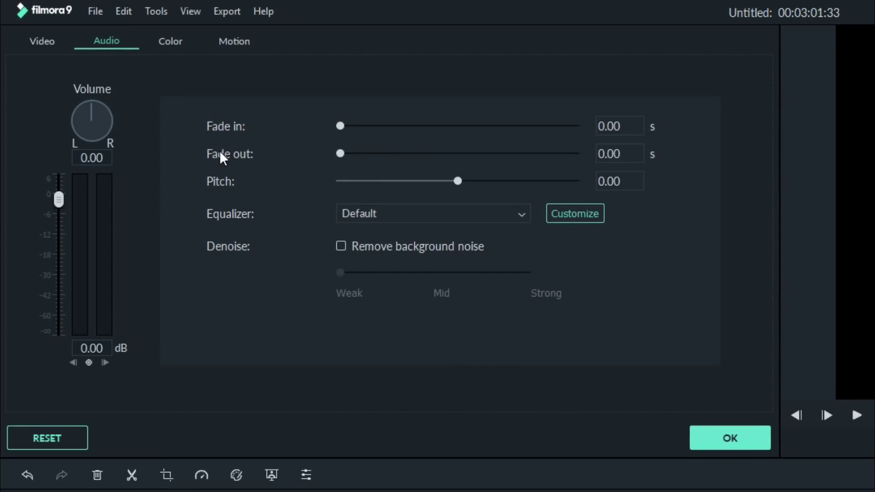
Enable Chroma Key on the overlay and sample black from the preview as the key colour.
click(50, 45)
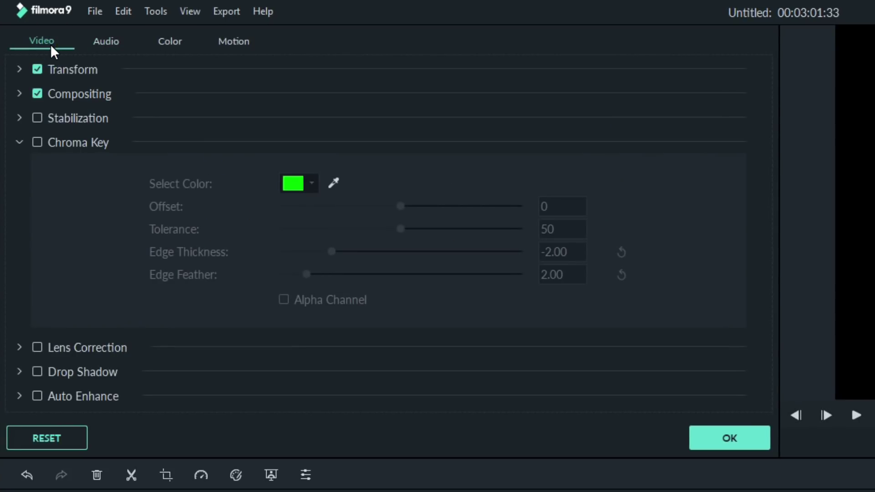
click(37, 143)
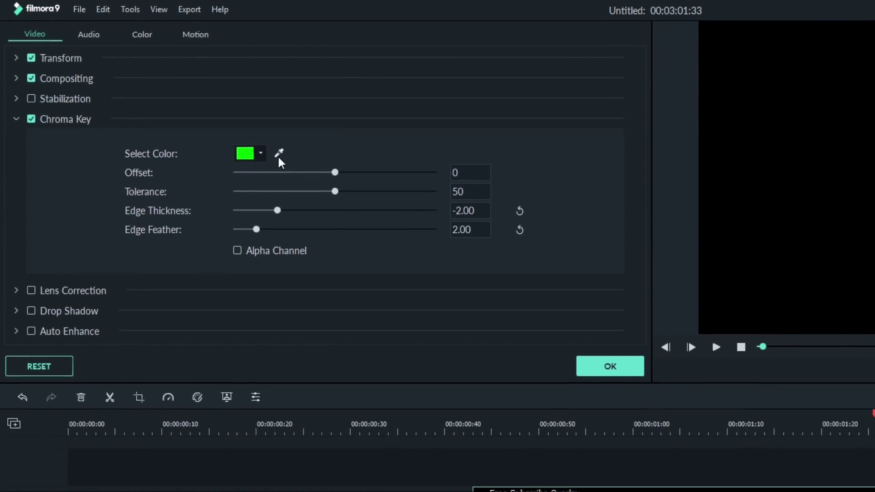
click(257, 142)
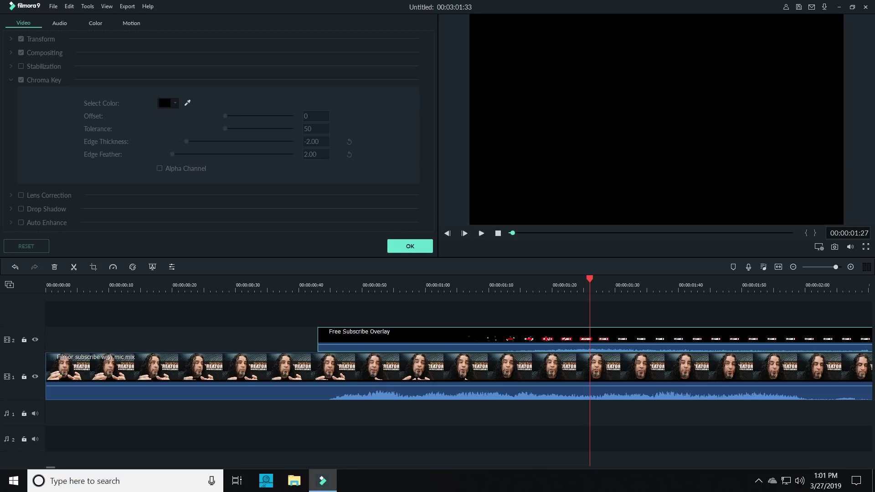
click(636, 115)
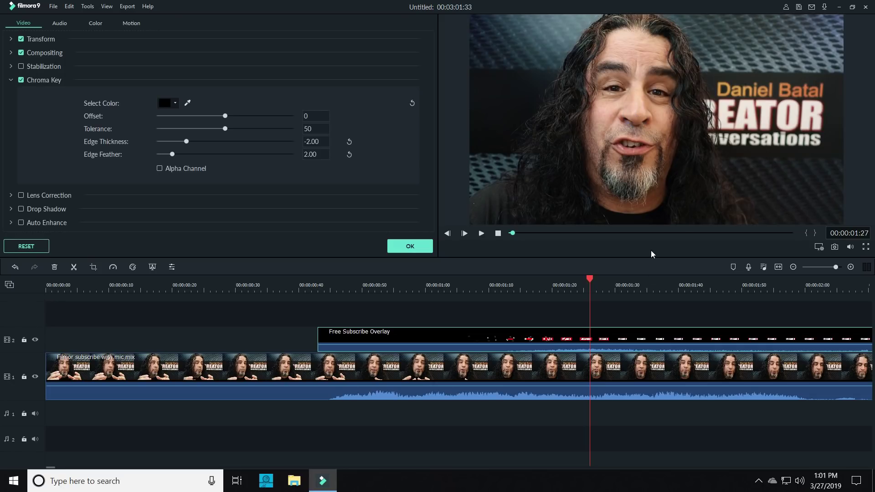
Play the keyed SUBSCRIBE overlay to check it, then zoom the timeline out to about 27 seconds.
click(481, 233)
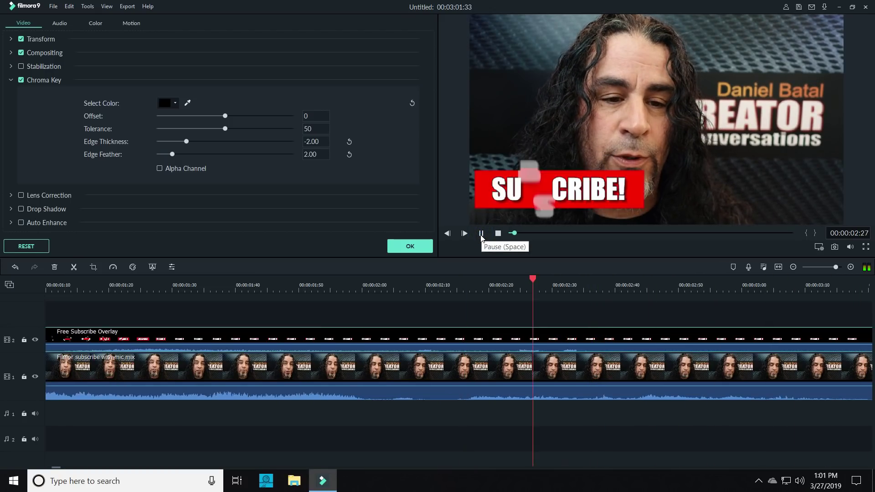
click(481, 233)
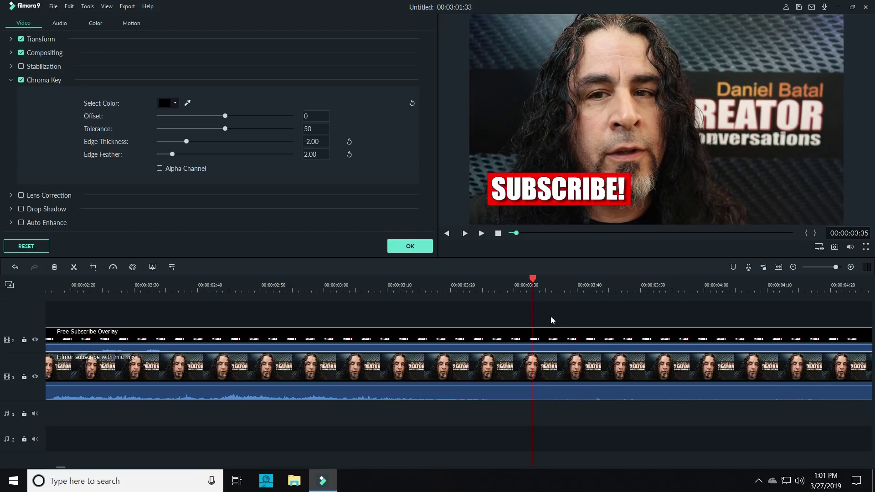
drag(836, 270, 828, 270)
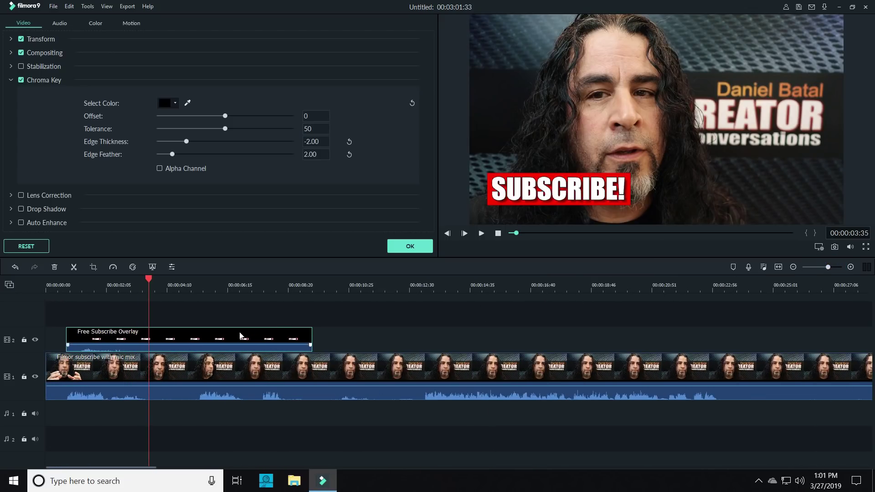
mouse_move(249, 347)
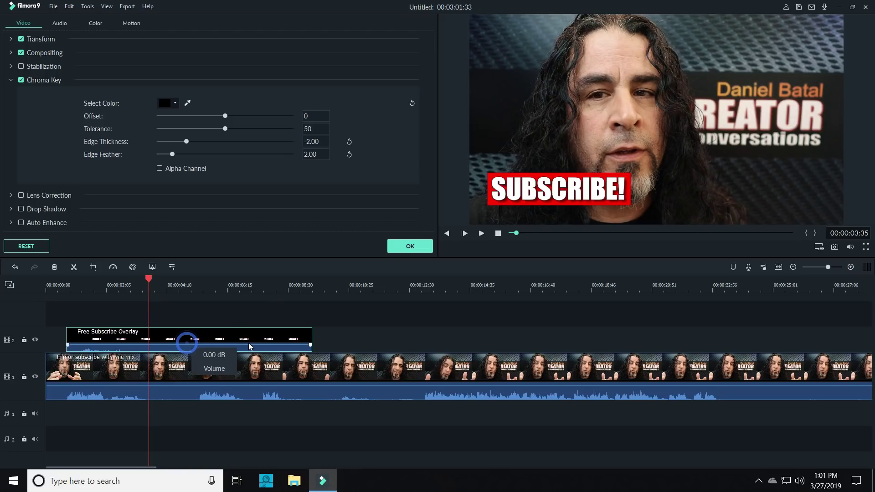
Move the overlay clip later on track 2, preview the timing, and undo the last change.
mouse_move(238, 340)
mouse_down()
mouse_move(527, 337)
mouse_move(518, 334)
mouse_up()
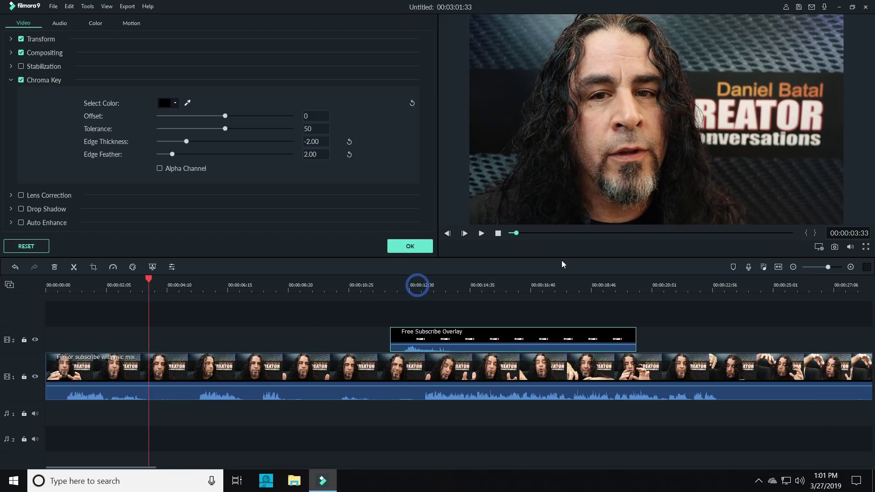
click(481, 234)
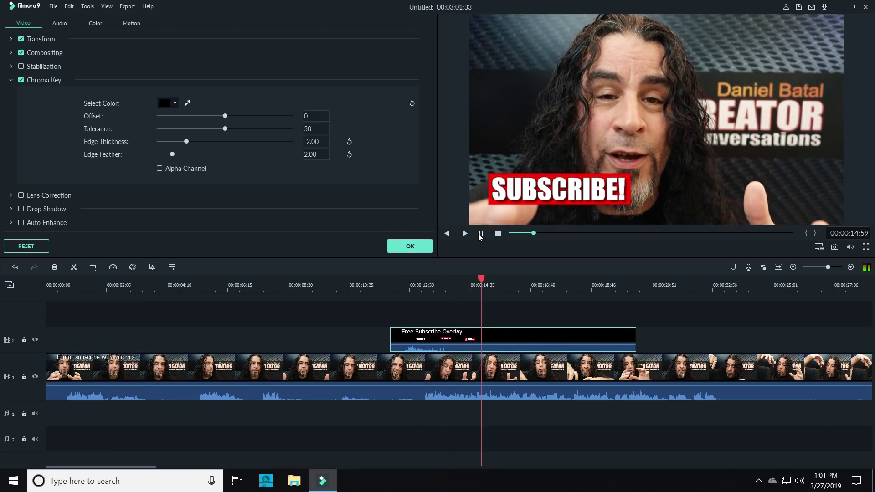
click(481, 234)
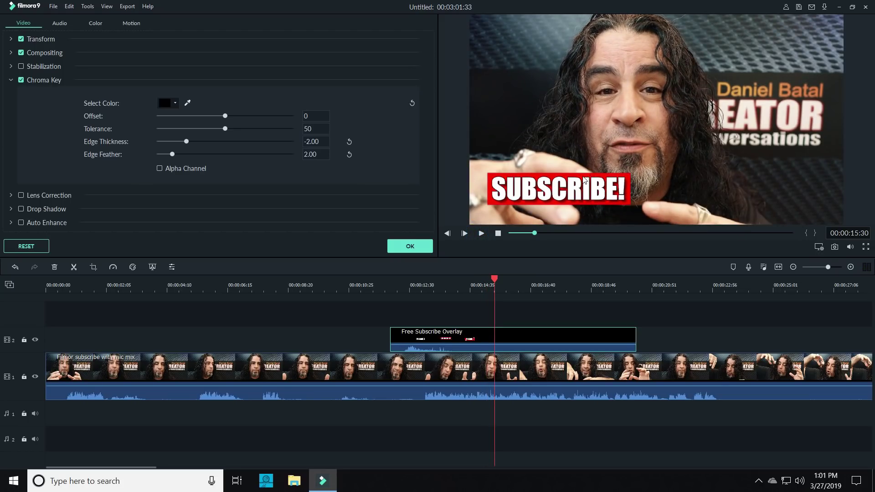
key(ctrl+z)
Drag the SUBSCRIBE graphic to the lower-left of the preview frame.
click(543, 191)
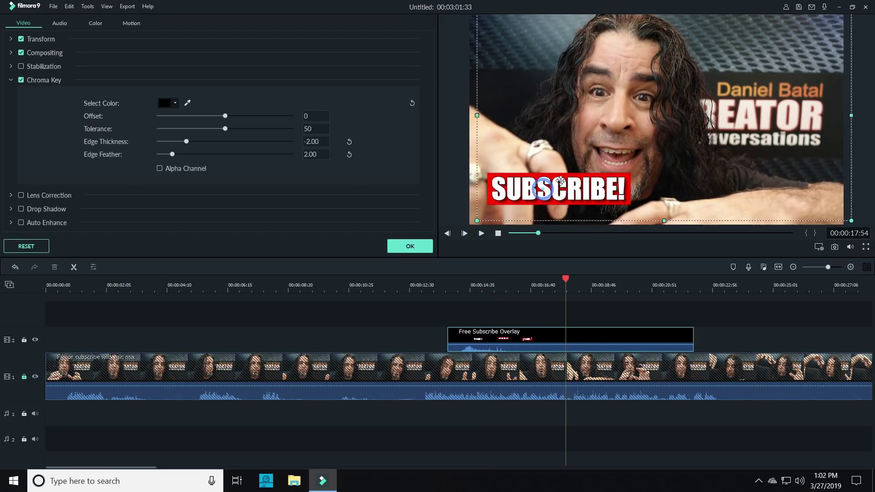
drag(559, 183, 723, 63)
right_click(722, 63)
click(720, 45)
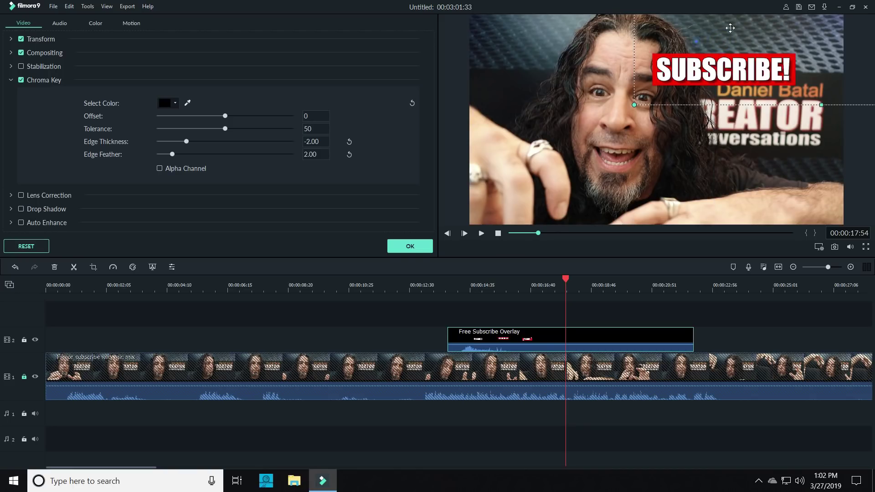
mouse_move(730, 28)
mouse_down()
mouse_move(519, 181)
mouse_move(539, 162)
mouse_move(522, 161)
mouse_up()
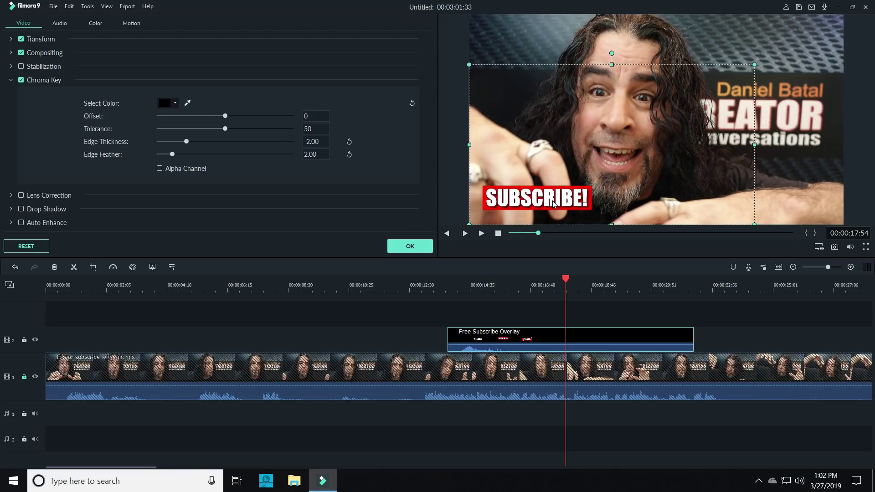
Lower the overlay's Compositing opacity to about 82%, preview it, and confirm with OK.
click(512, 292)
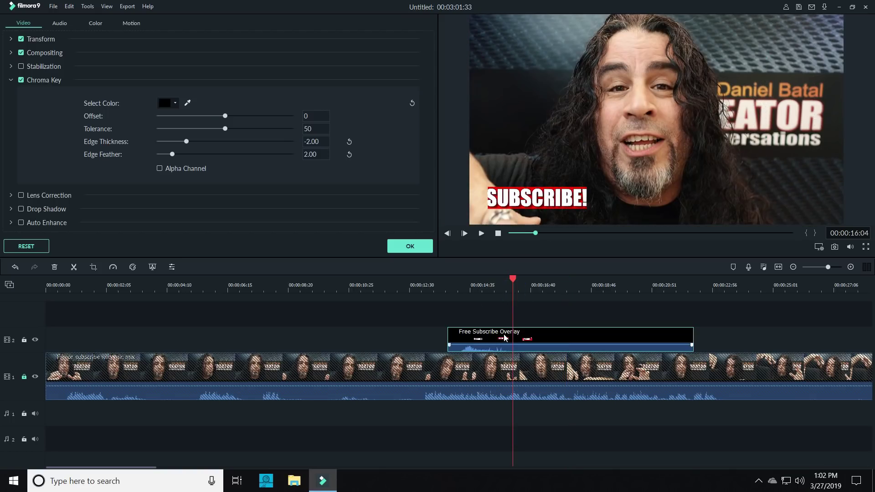
click(11, 53)
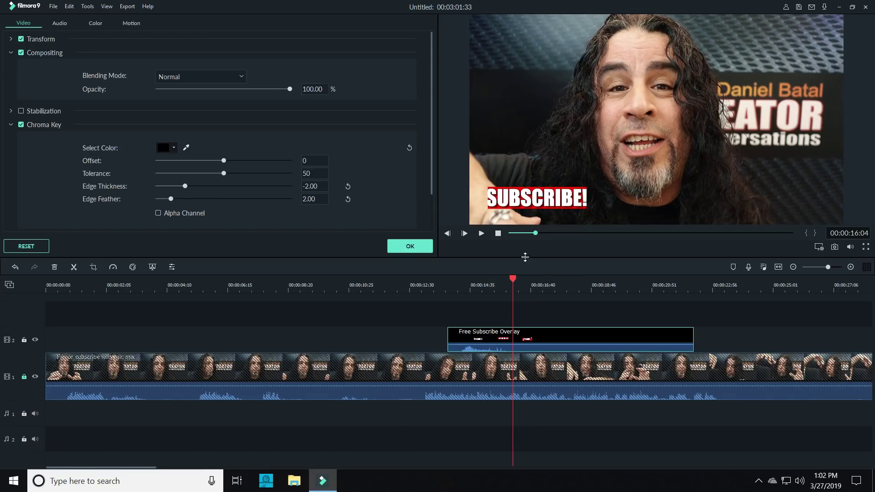
click(536, 290)
click(528, 344)
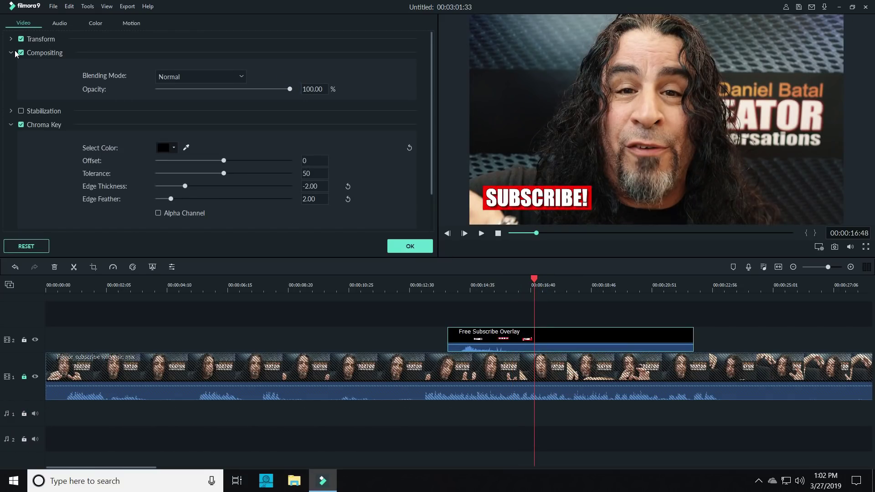
drag(287, 89, 260, 91)
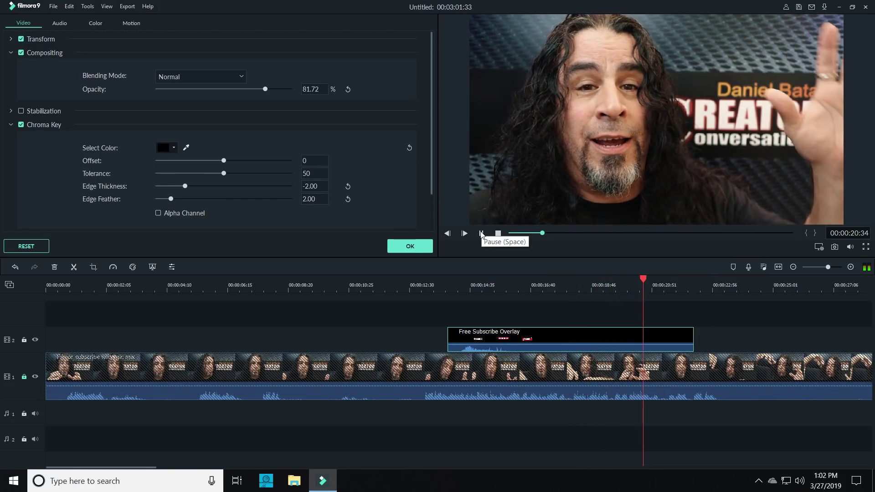
click(481, 233)
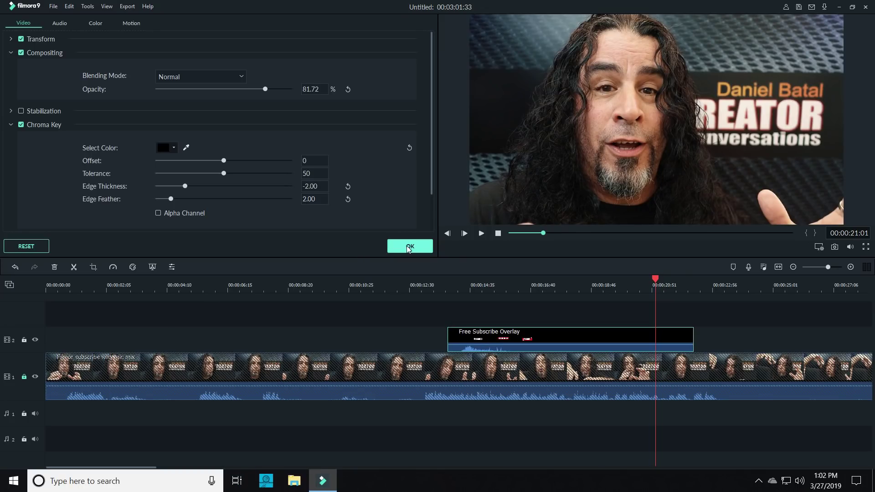
click(407, 245)
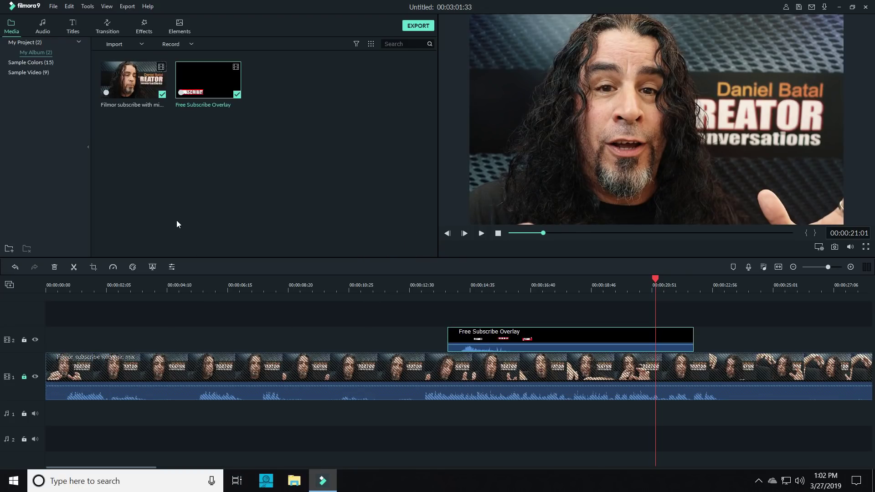